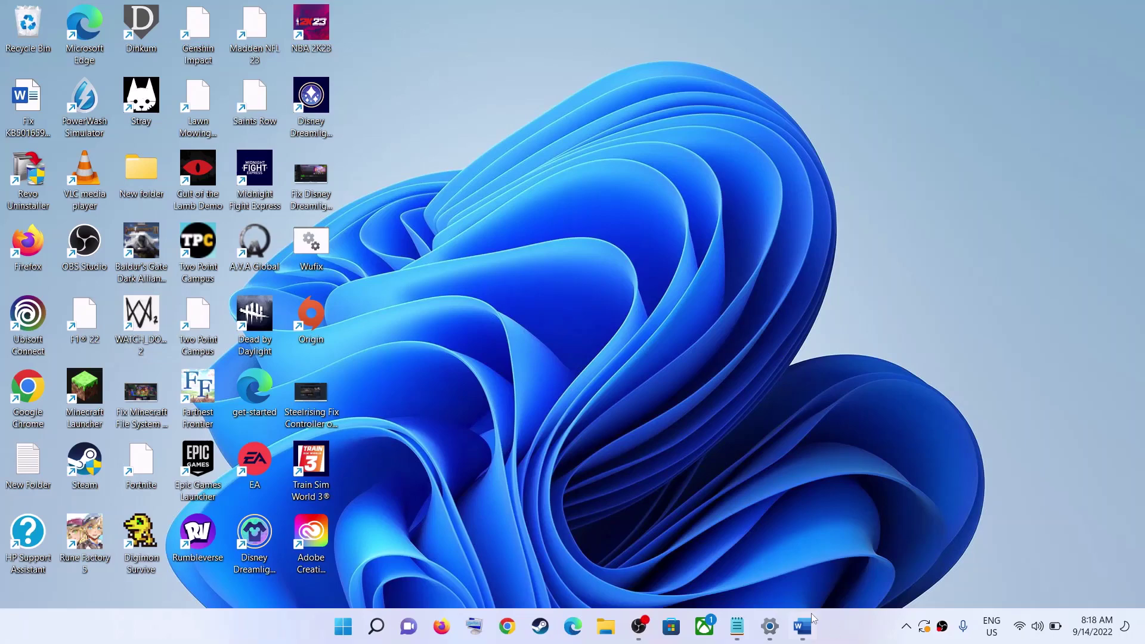
Bring back the Update history and select the KB5017497 update number.
left_click(769, 626)
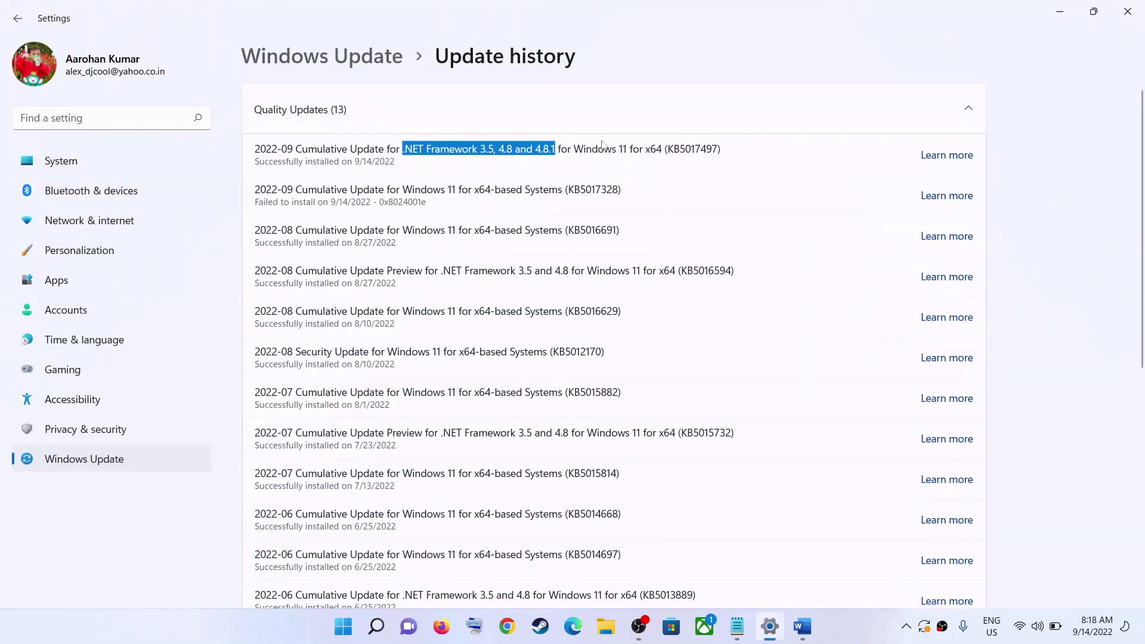
left_click_drag(663, 148, 692, 148)
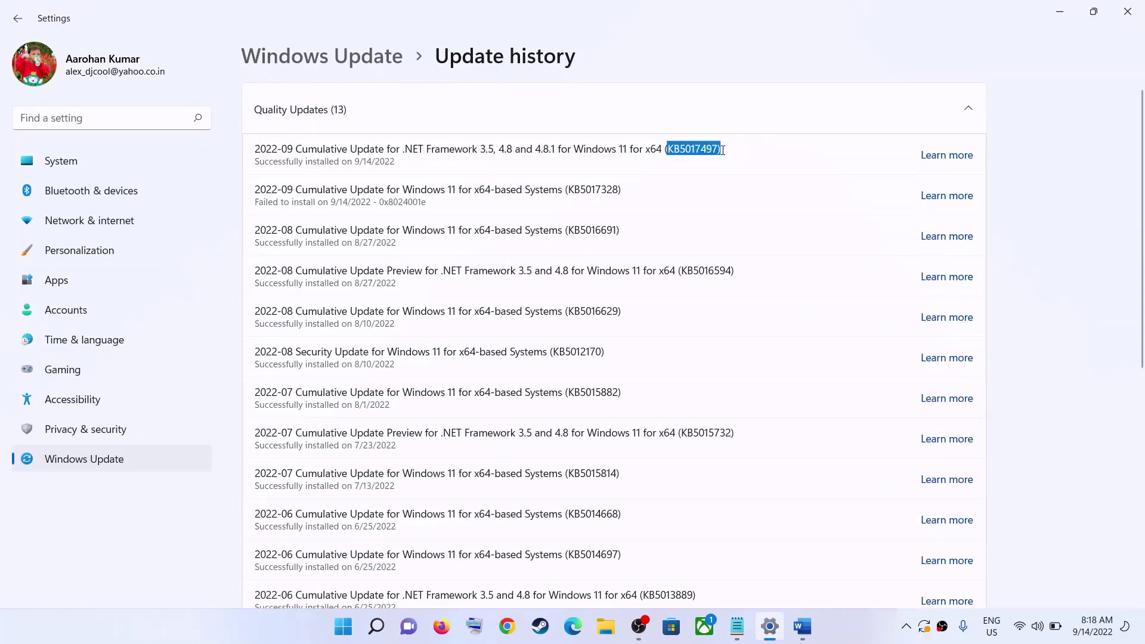
left_click(858, 640)
Highlight the Run Update Troubleshooter step in the Word guide, then return to Settings.
left_click(802, 626)
left_click_drag(730, 357, 210, 358)
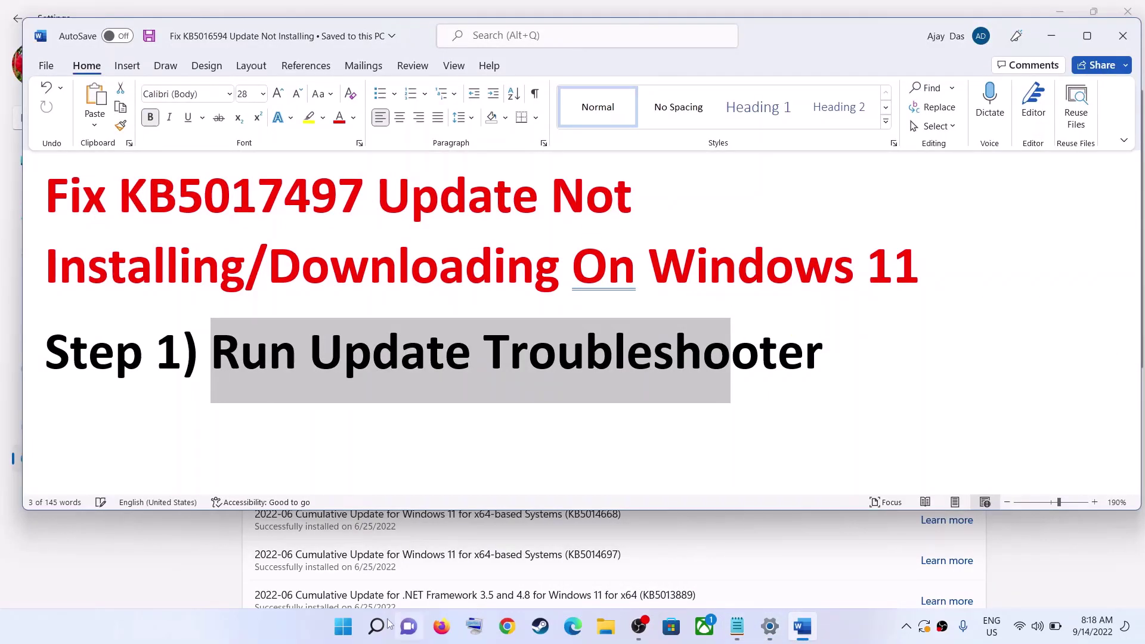
left_click(341, 627)
left_click(536, 194)
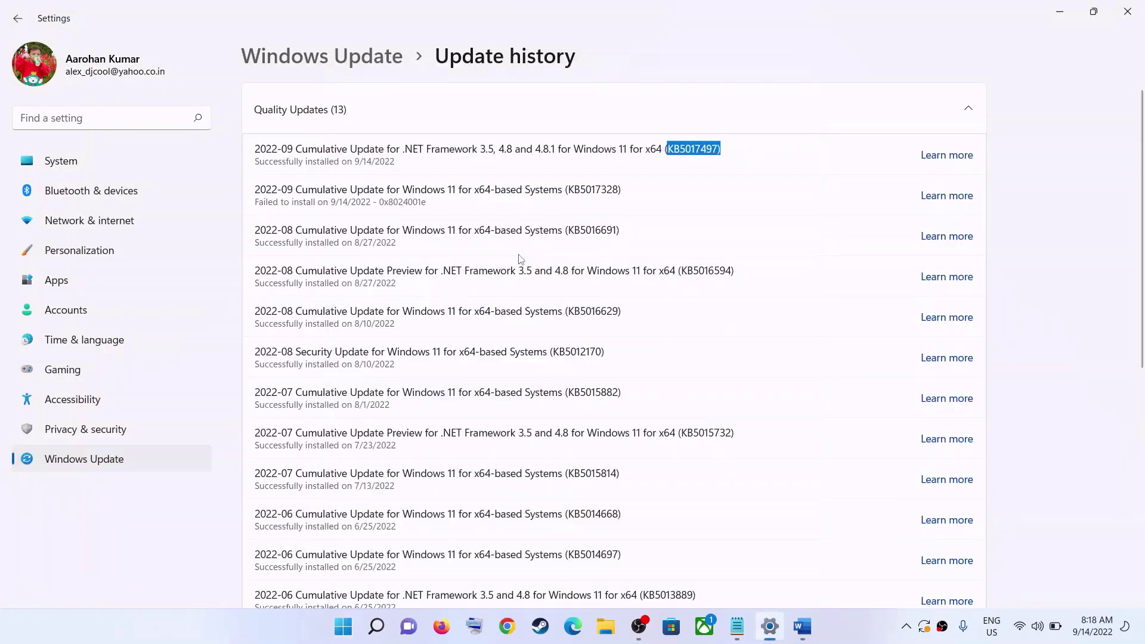
Run the Windows Update troubleshooter from System > Troubleshoot > Other troubleshooters.
left_click(66, 167)
scroll(365, 403, "down", 3)
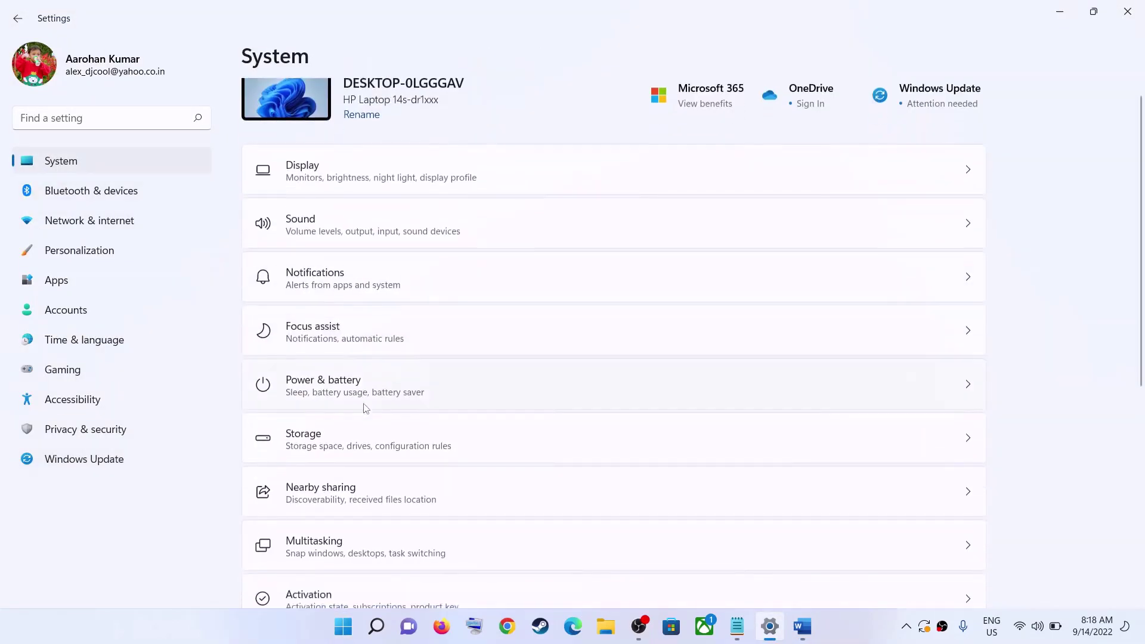
scroll(324, 388, "down", 2)
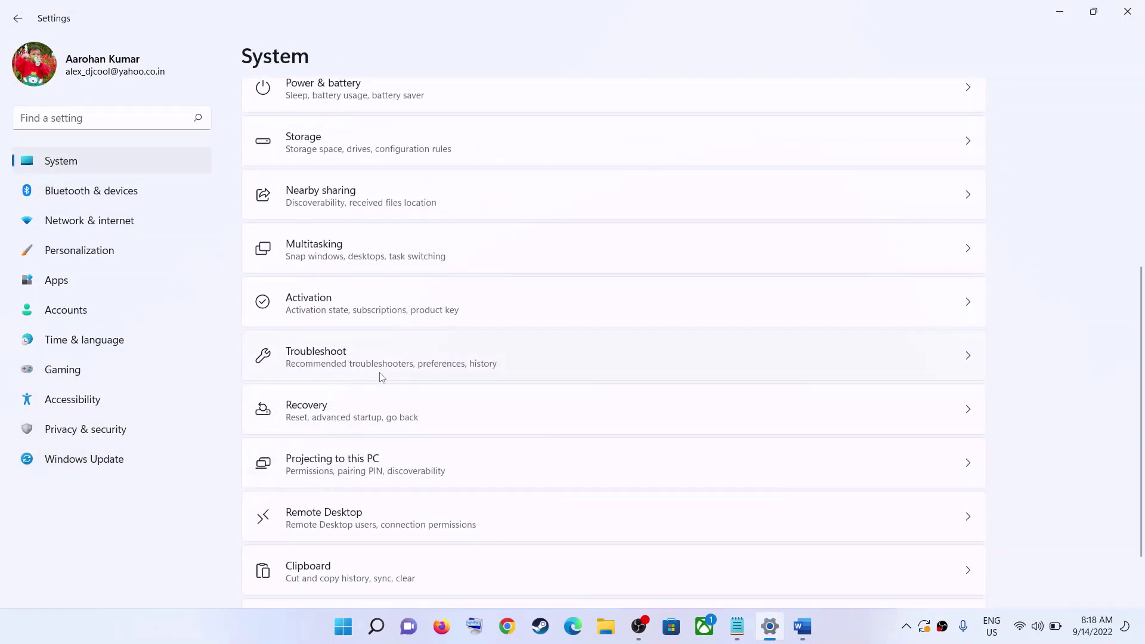
left_click(316, 356)
left_click(378, 245)
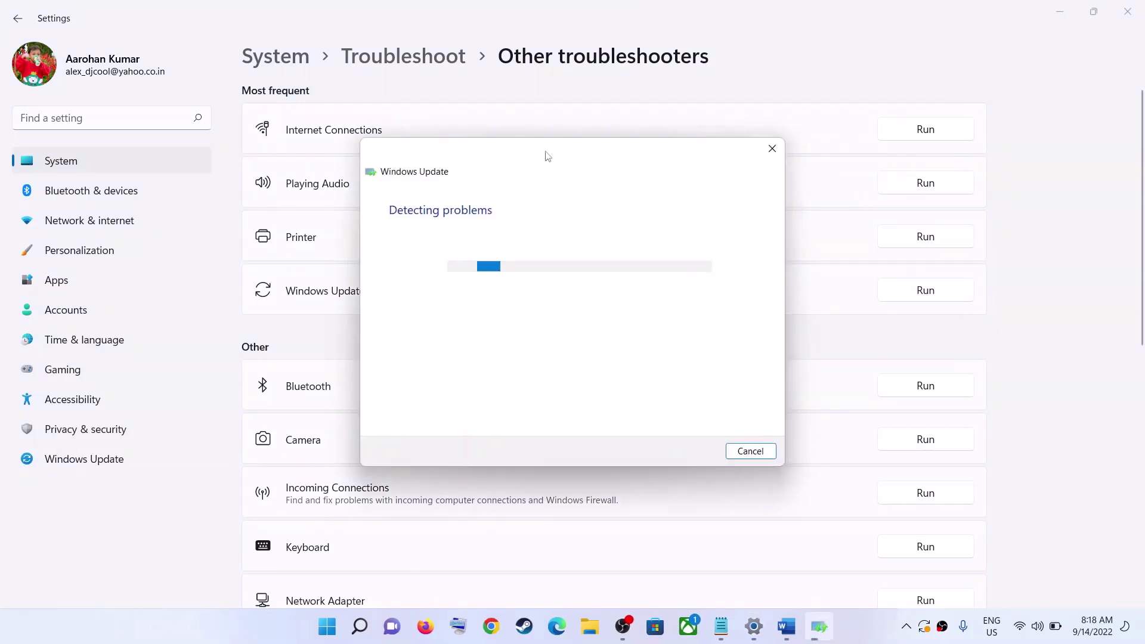
Check the Start power options, then scroll the Word guide to Step 2.
left_click(337, 623)
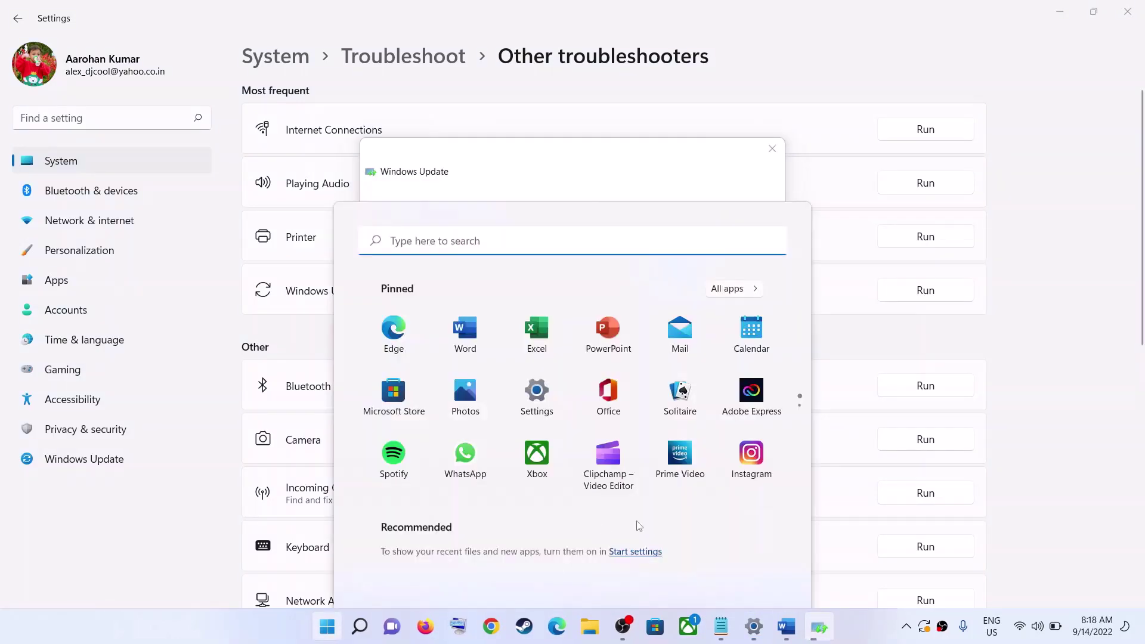
left_click(756, 574)
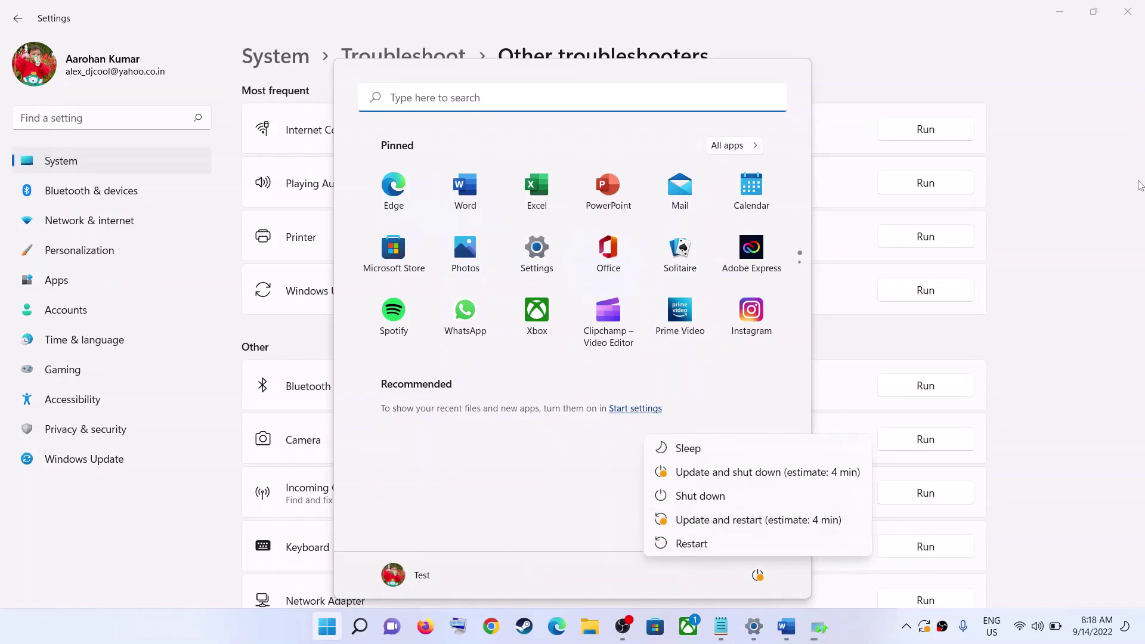
key("Escape")
left_click(1074, 286)
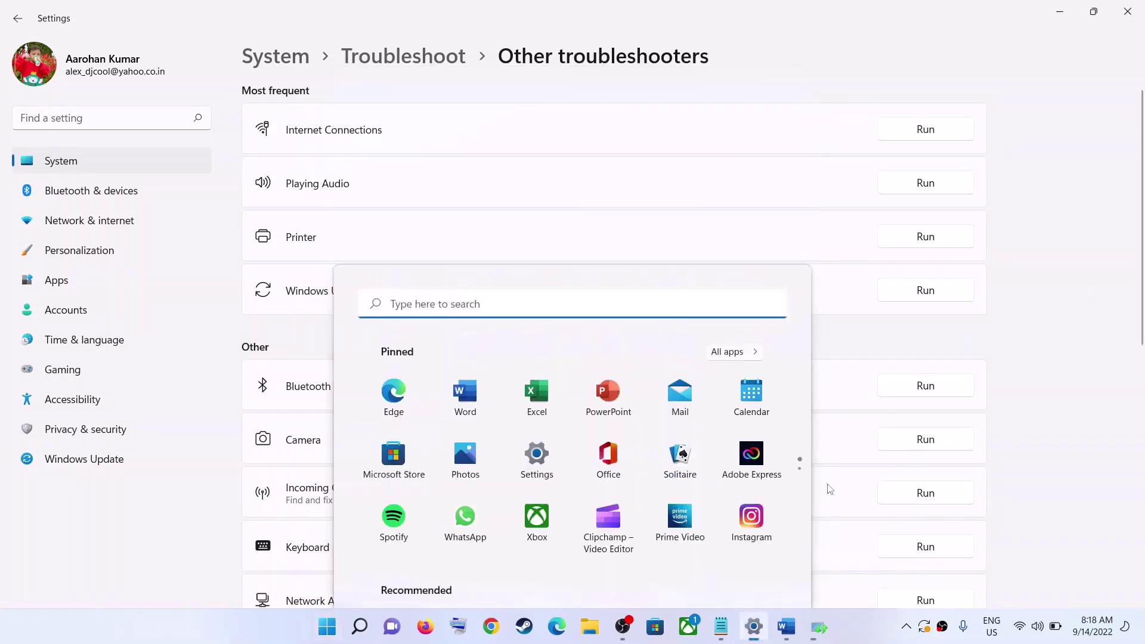
left_click(787, 626)
scroll(596, 328, "down", 5)
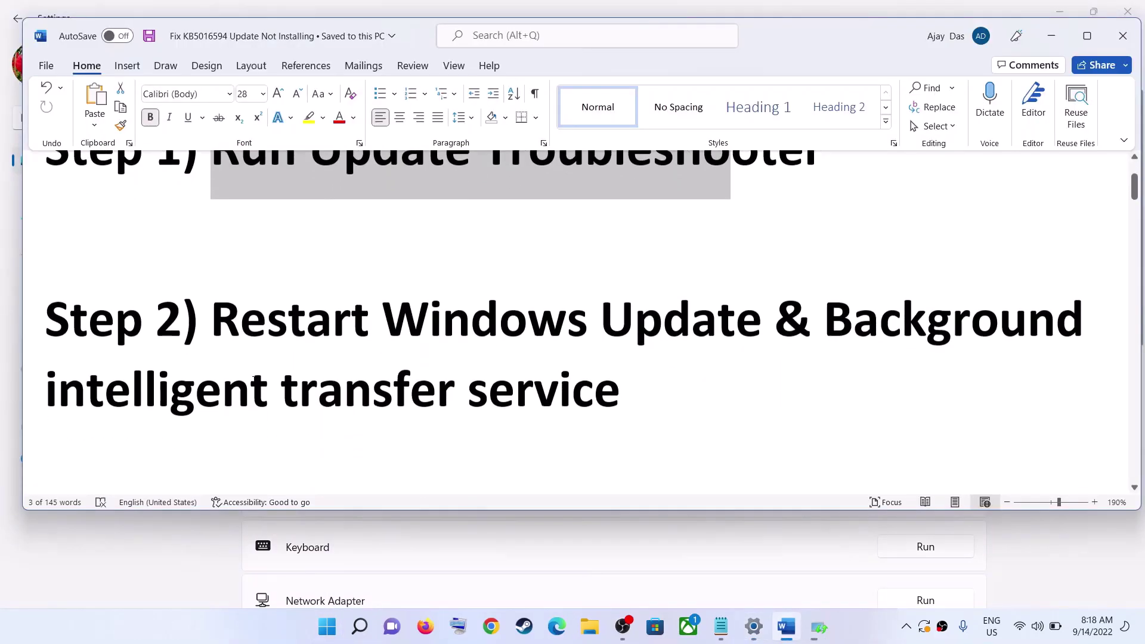
Highlight the Step 2 heading and launch Services via a Start search for 'services'.
left_click(856, 365, "shift")
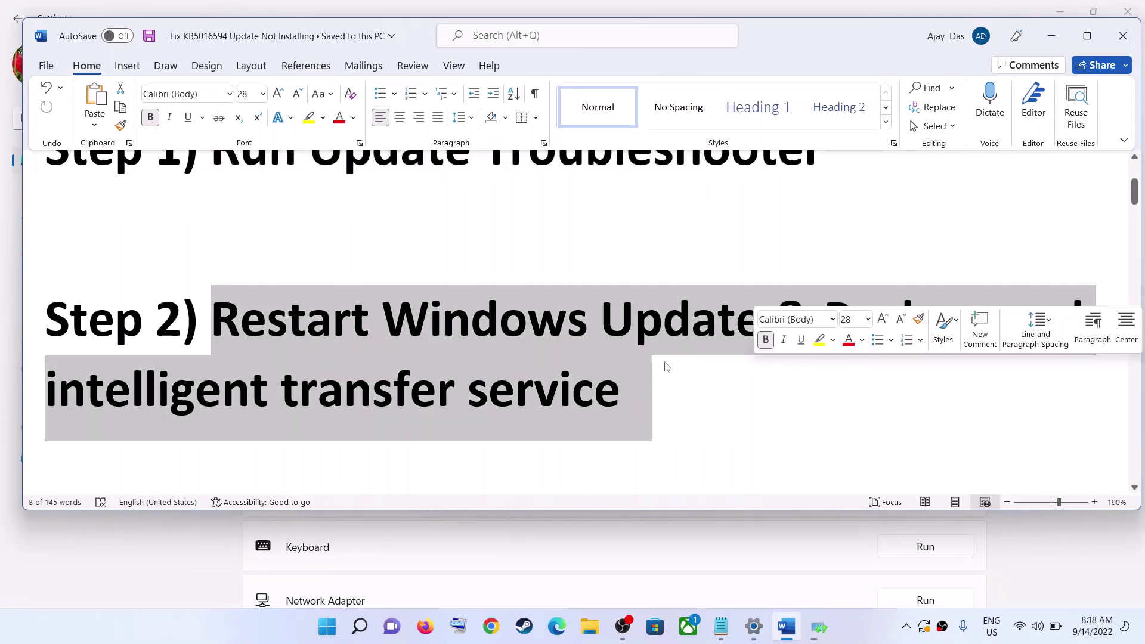
left_click(326, 626)
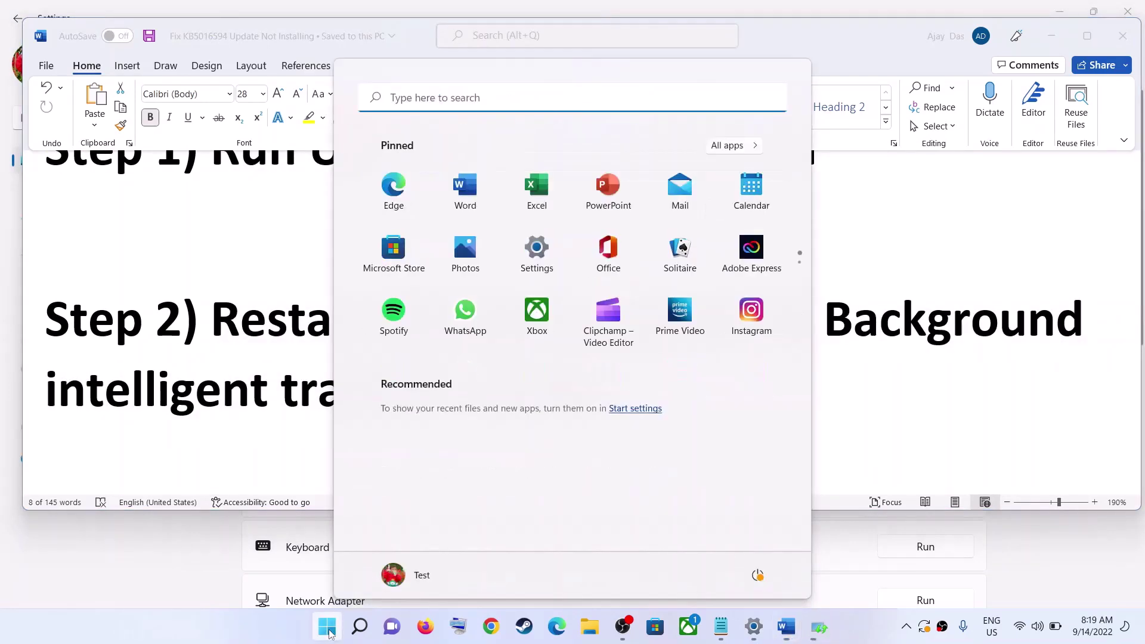
type("services")
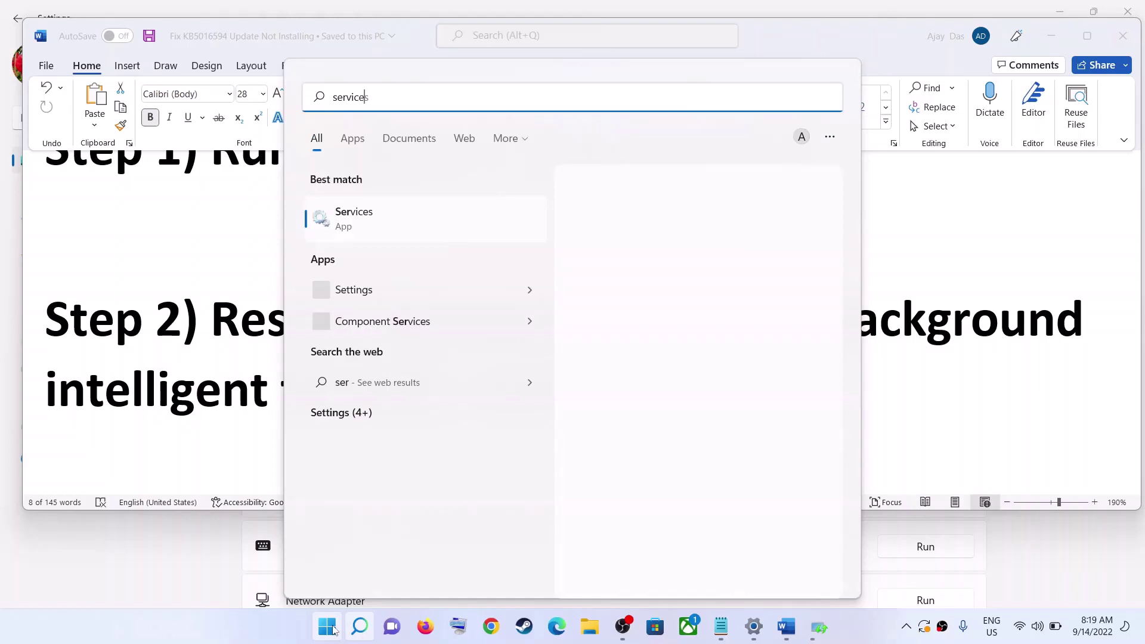
left_click(423, 236)
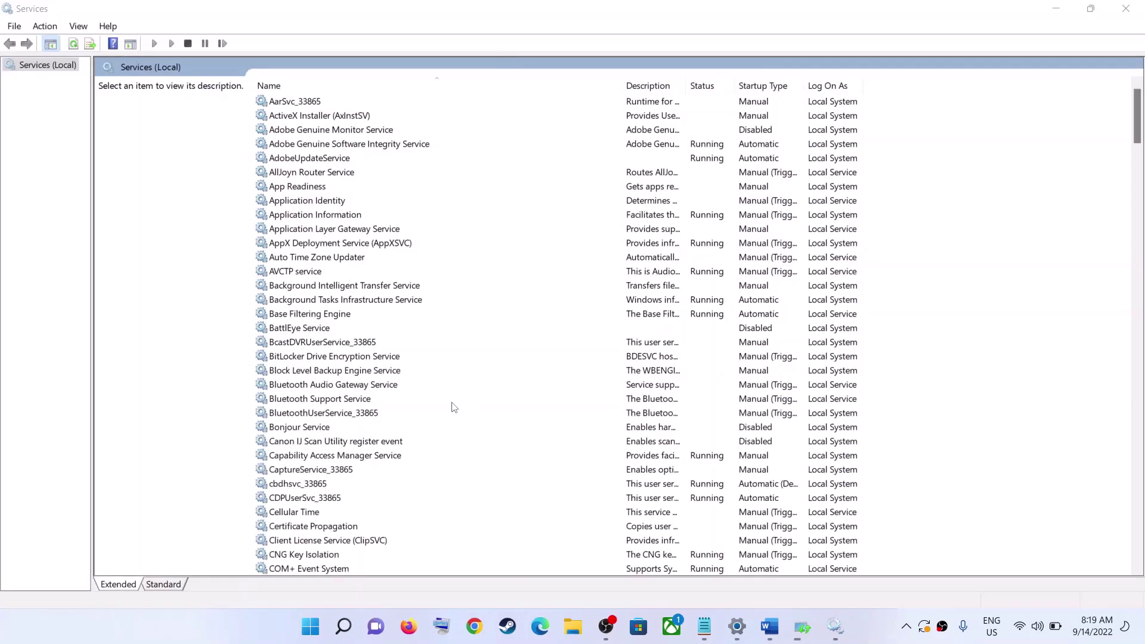
Keep the Windows Update service's startup type Automatic and restart the service.
left_click(380, 401)
key("w")
scroll(397, 467, "down", 6)
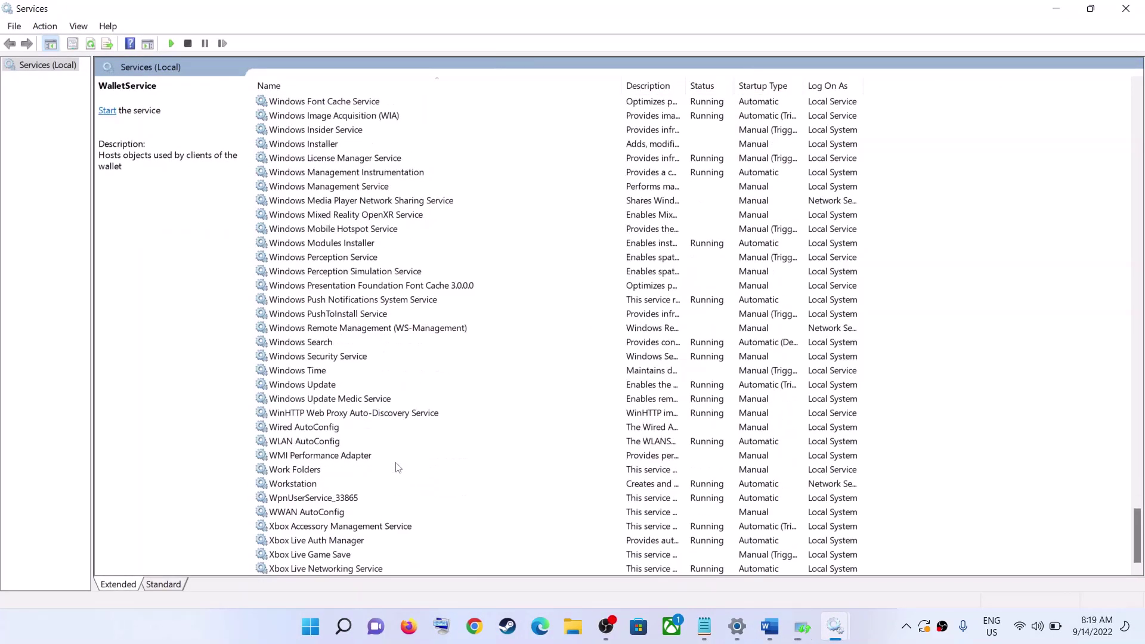
left_click(341, 385)
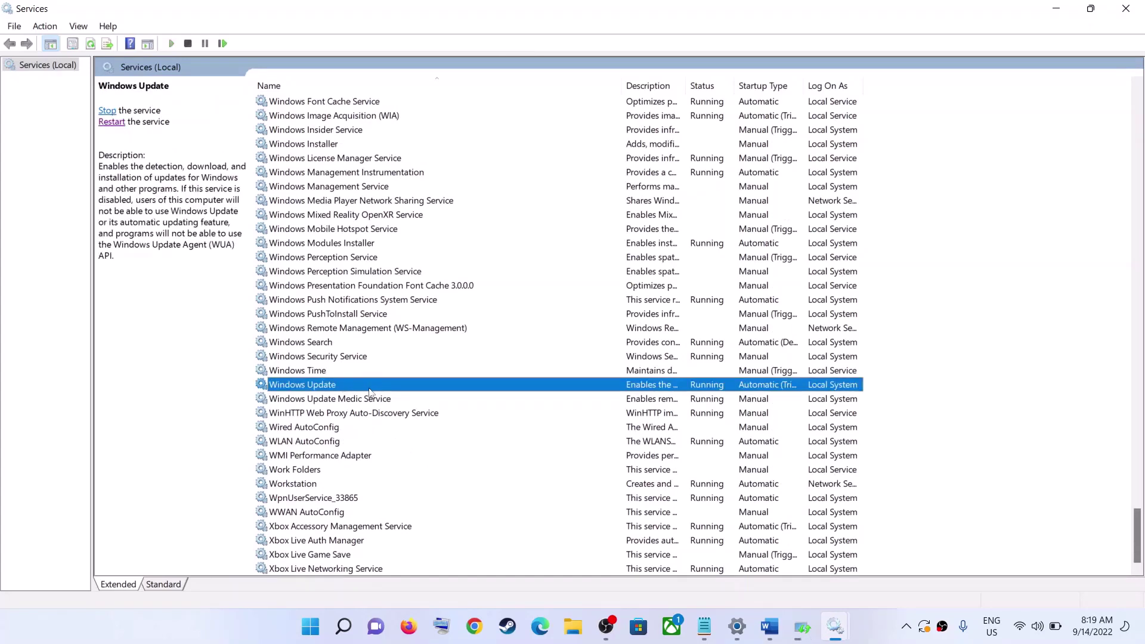
double_click(363, 389)
left_click(566, 294)
left_click(549, 307)
key("Tab")
key("Tab")
key("Tab")
key("Tab")
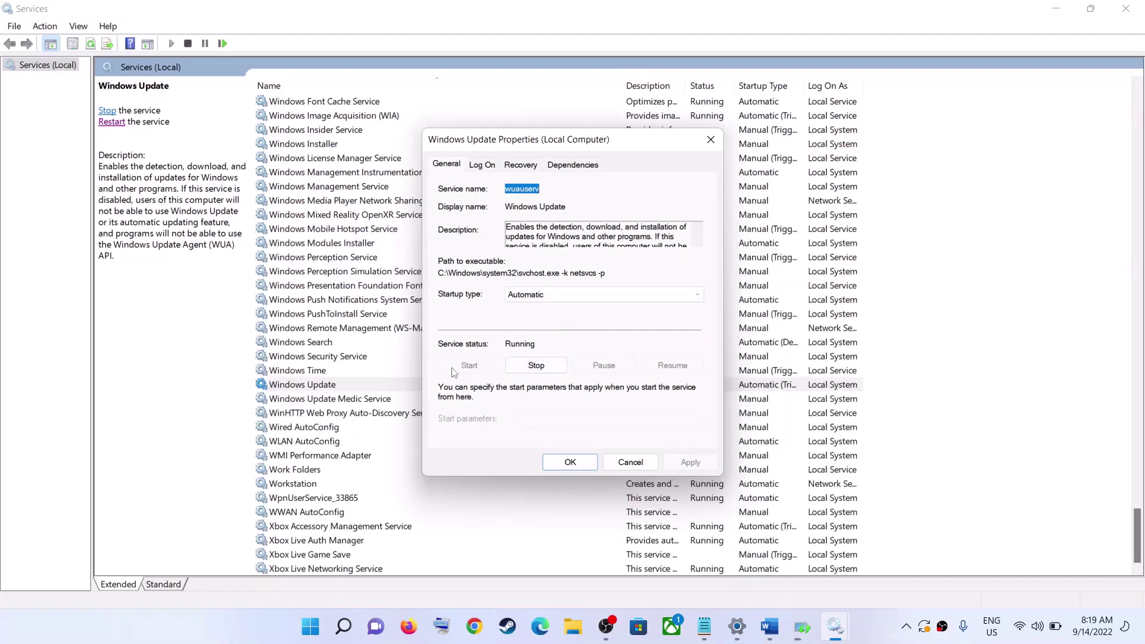
left_click(570, 462)
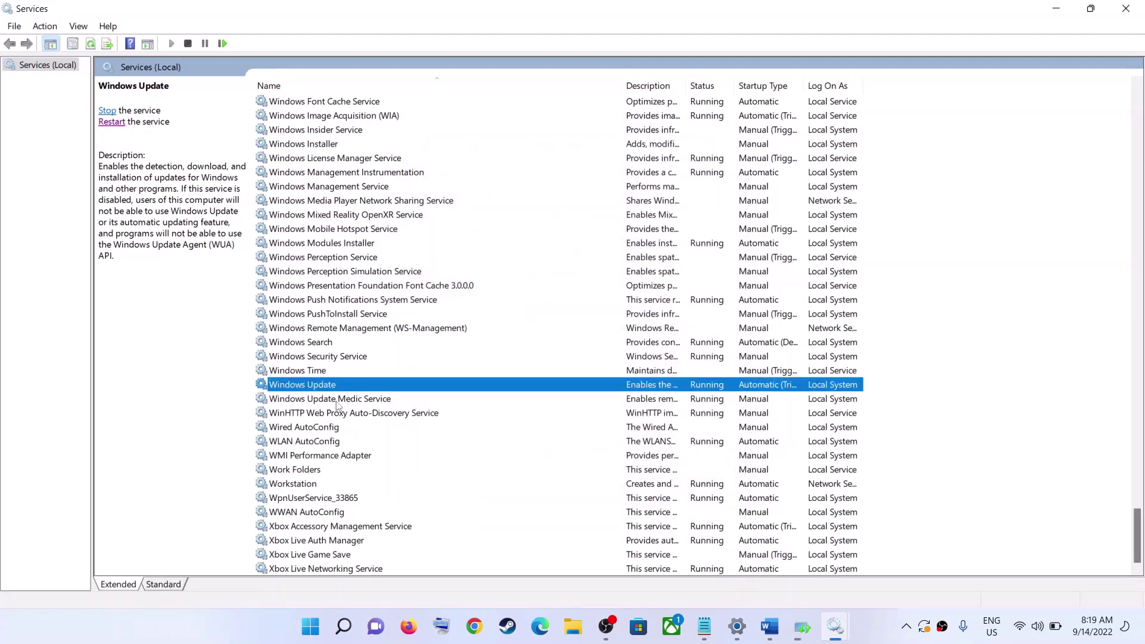
left_click(107, 111)
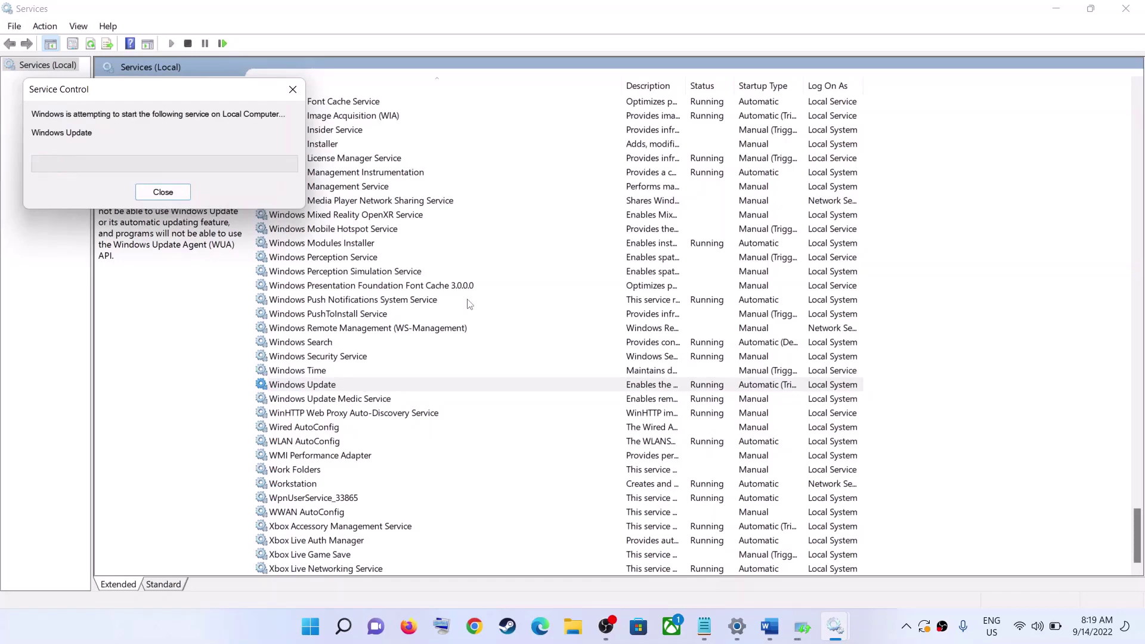
left_click(426, 301)
Set Background Intelligent Transfer Service startup to Automatic, start it, and restart it.
key("b")
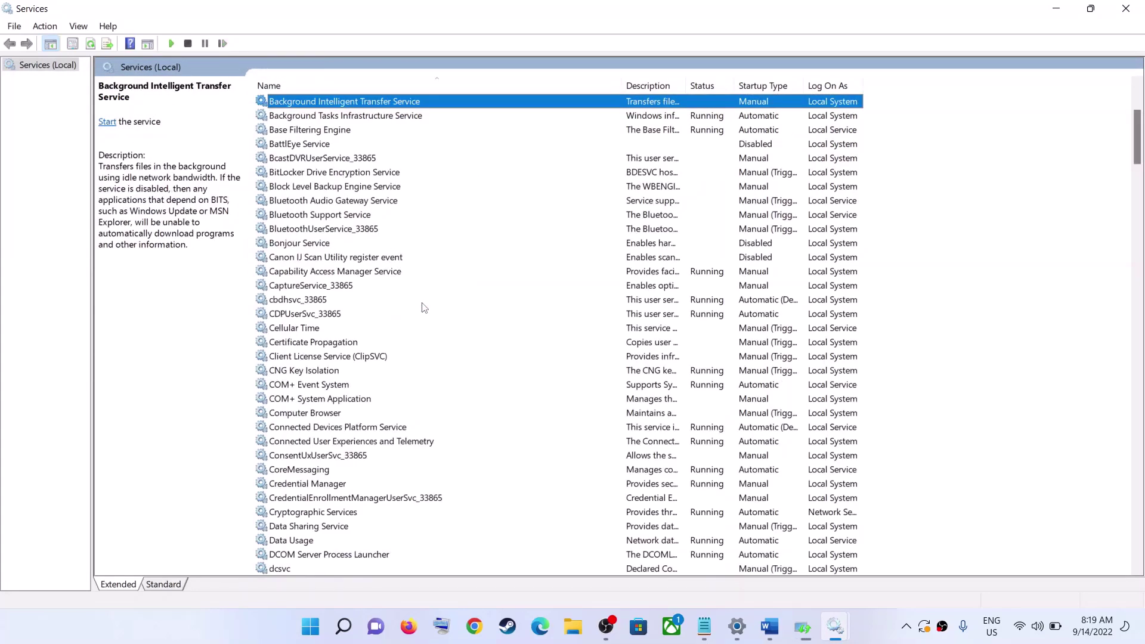
double_click(339, 106)
left_click(596, 294)
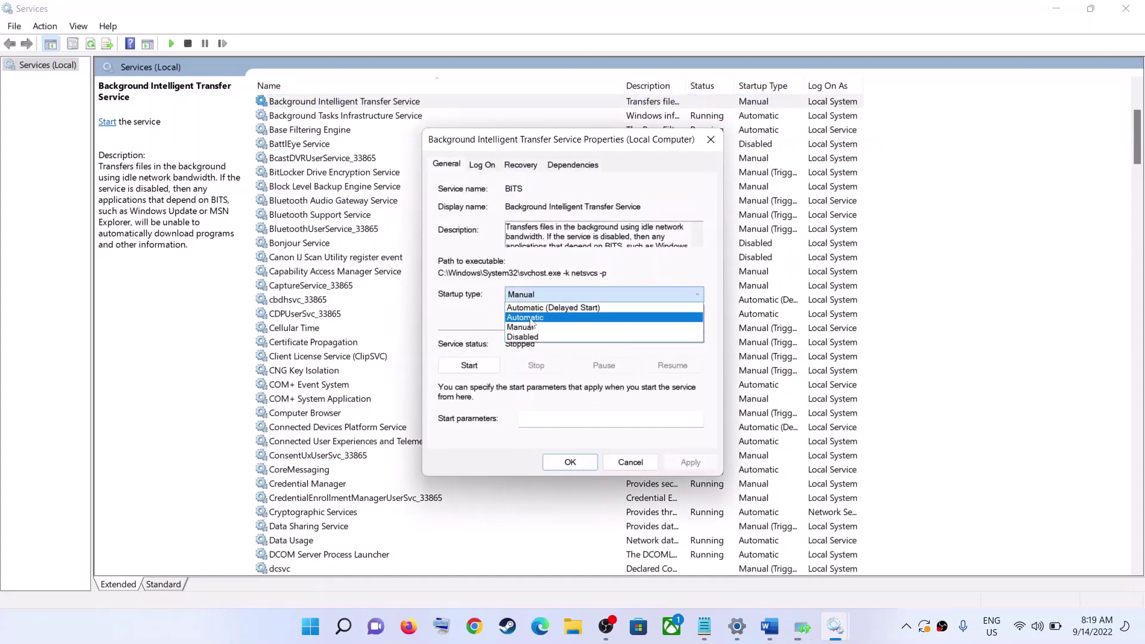
left_click(533, 317)
left_click(690, 462)
left_click(469, 366)
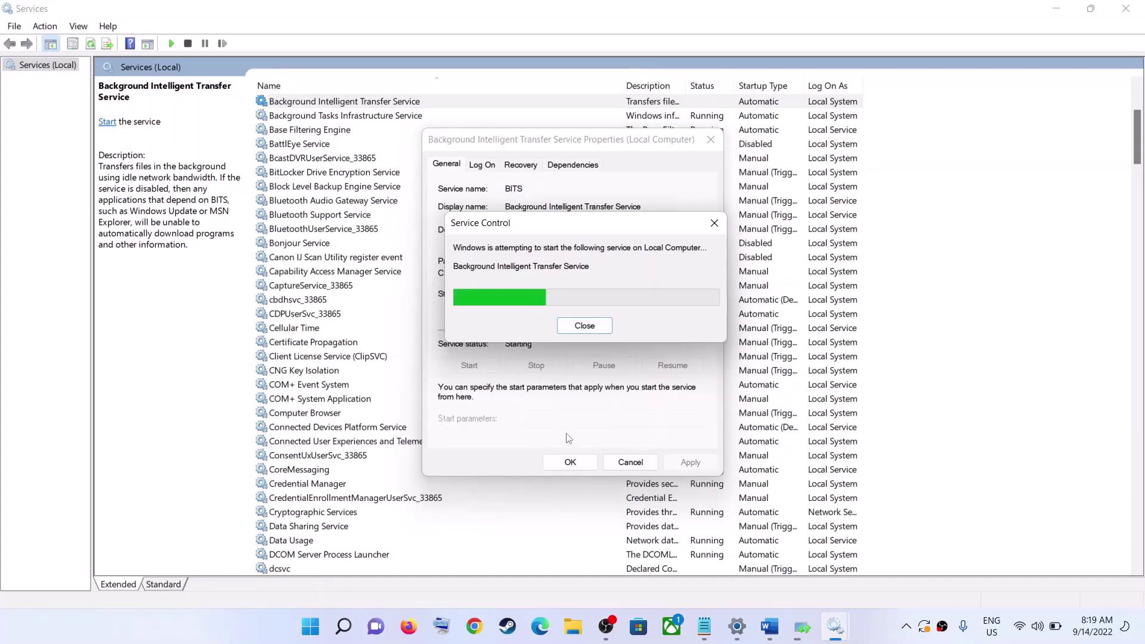
left_click(568, 462)
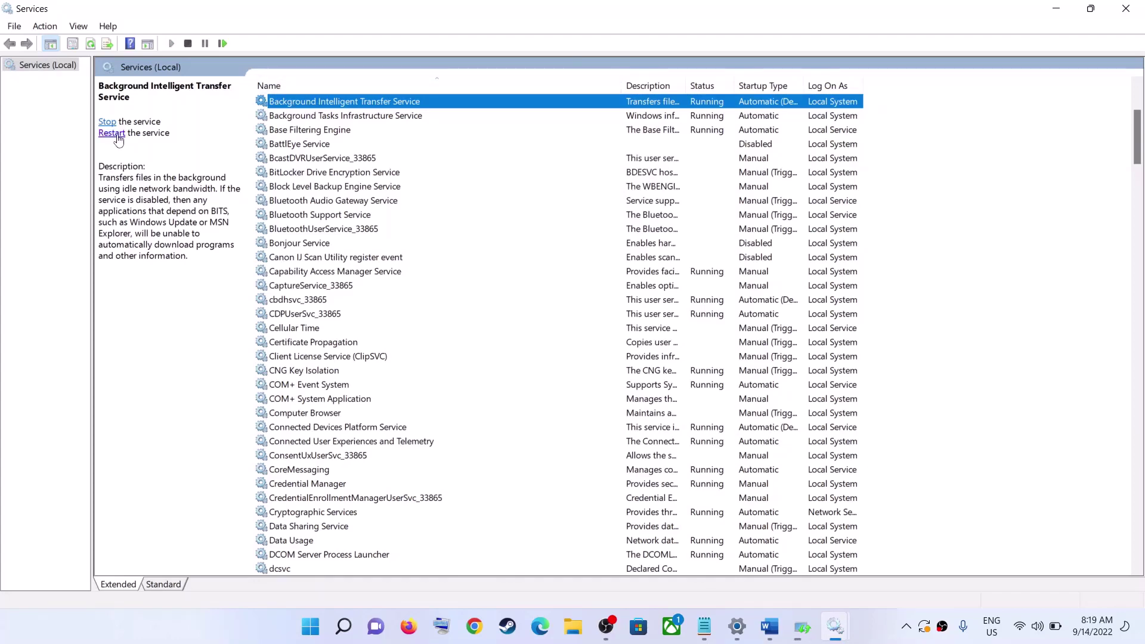
left_click(114, 133)
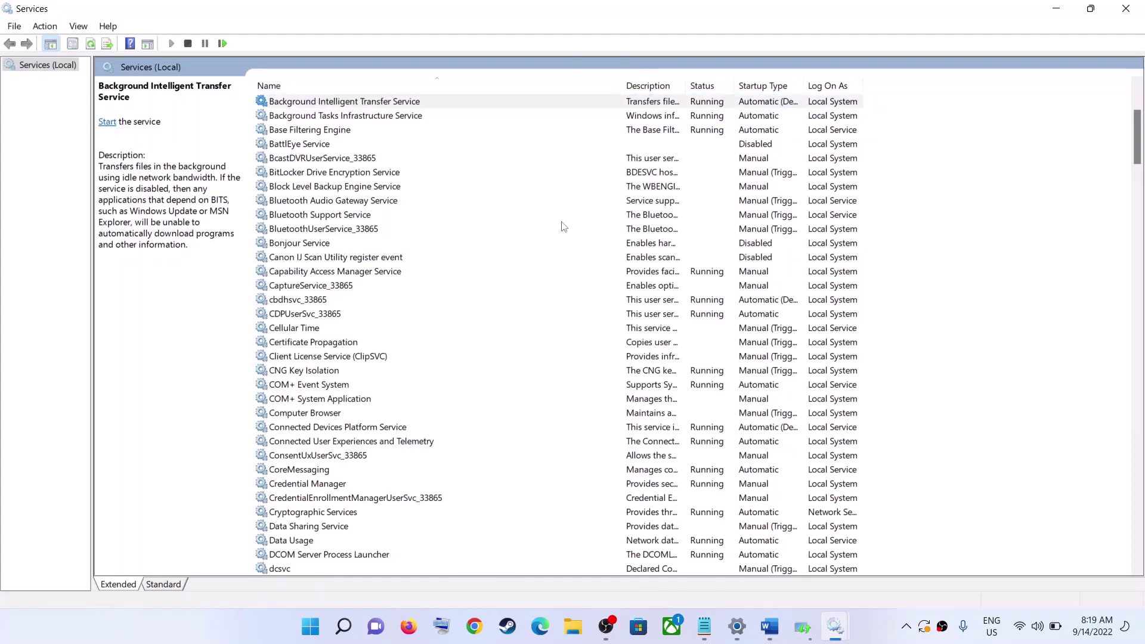
Refresh the BITS status, dismiss the pending reboot warning, and restart BITS again.
left_click(107, 122)
scroll(379, 132, "up", 2)
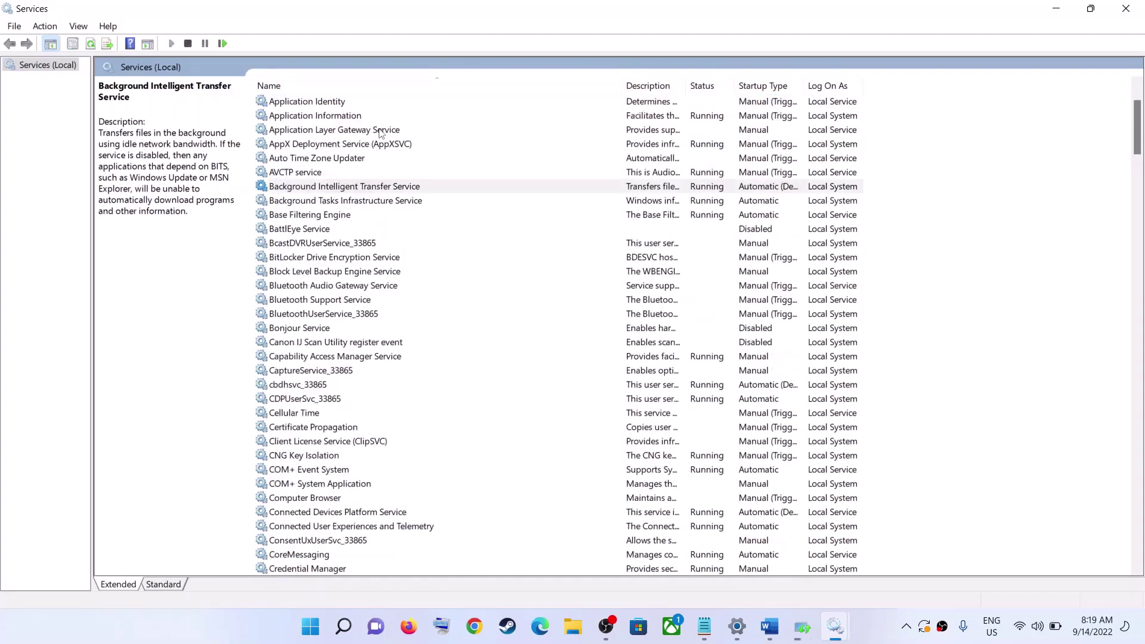
right_click(365, 187)
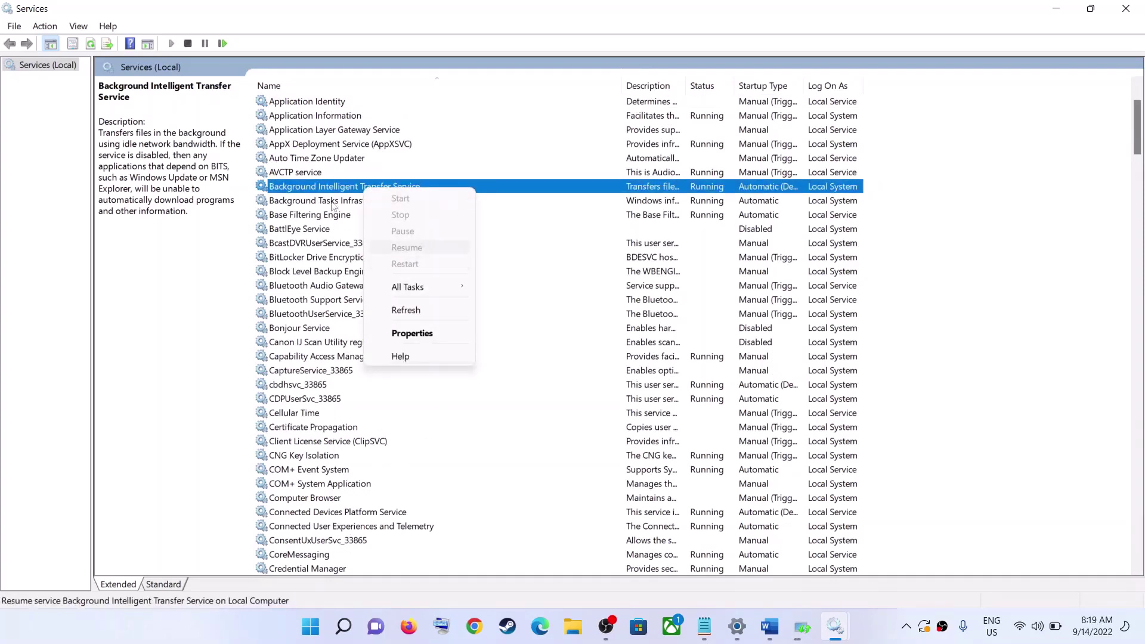
left_click(388, 309)
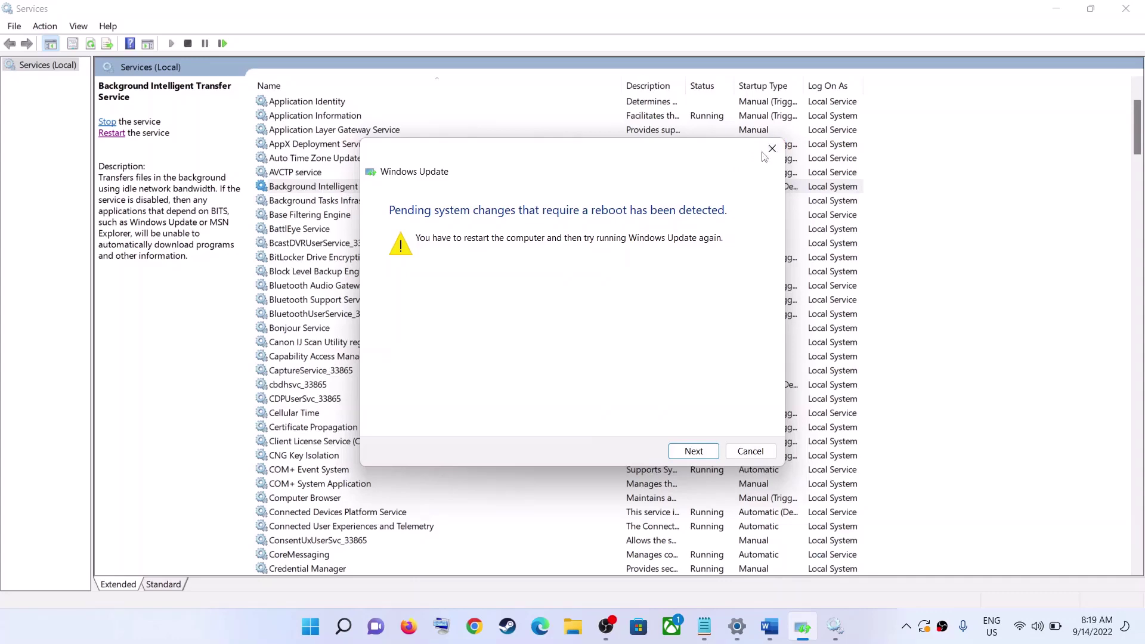
left_click(771, 148)
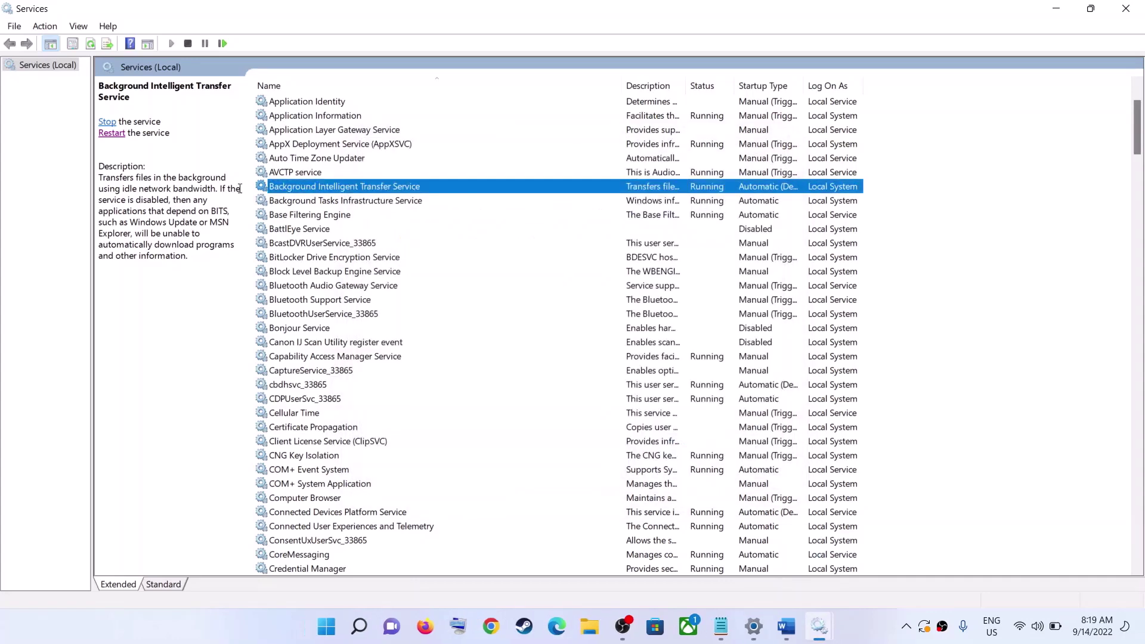
left_click(112, 134)
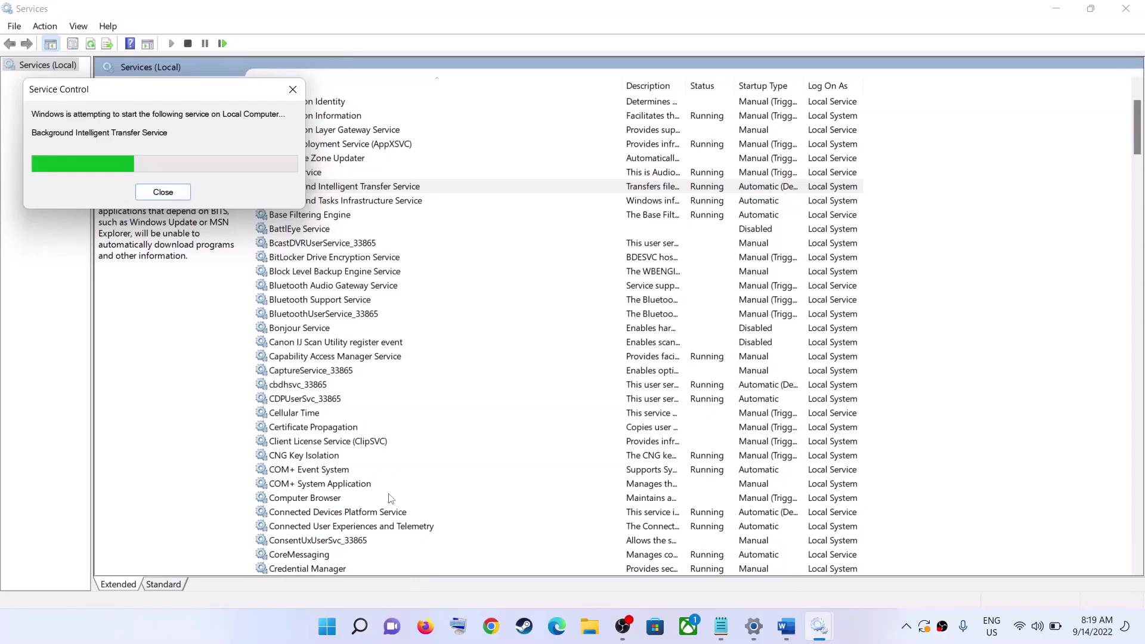
Review the Start menu's power options, then close them.
left_click(326, 625)
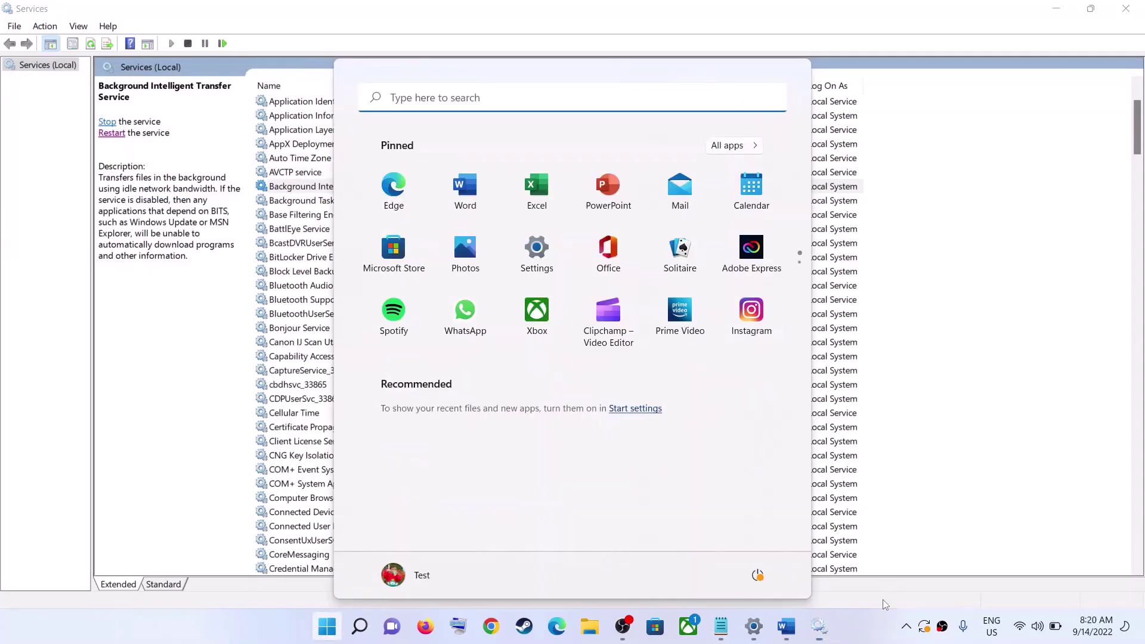
left_click(757, 574)
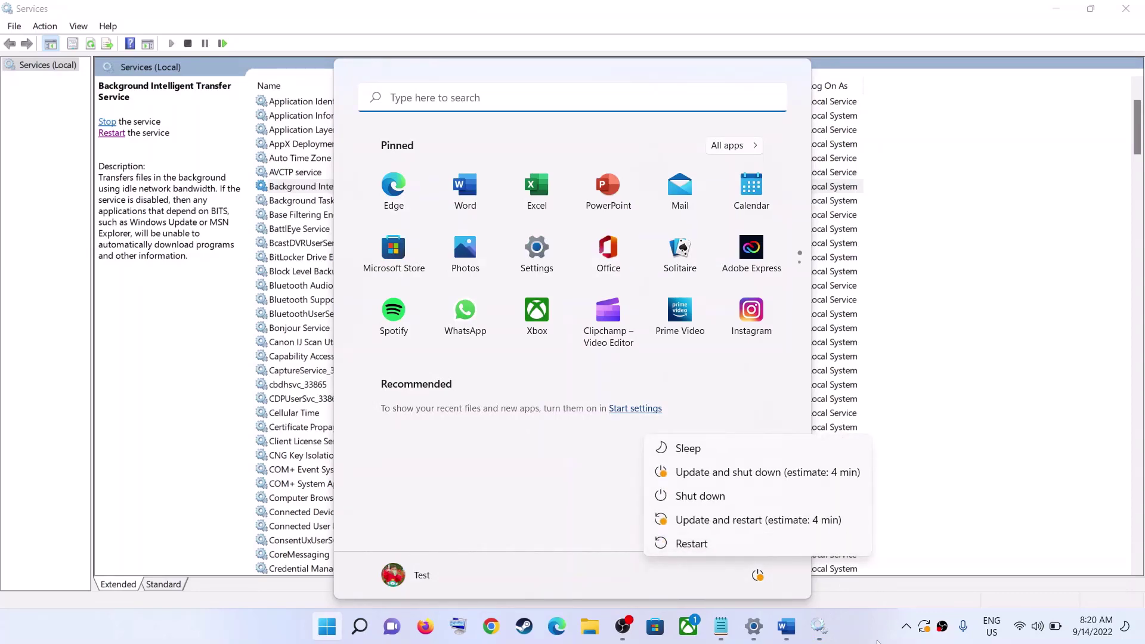
key("Escape")
Copy the Windows 11 download address from Step 3 of the Word guide into a new Chrome window.
left_click(786, 626)
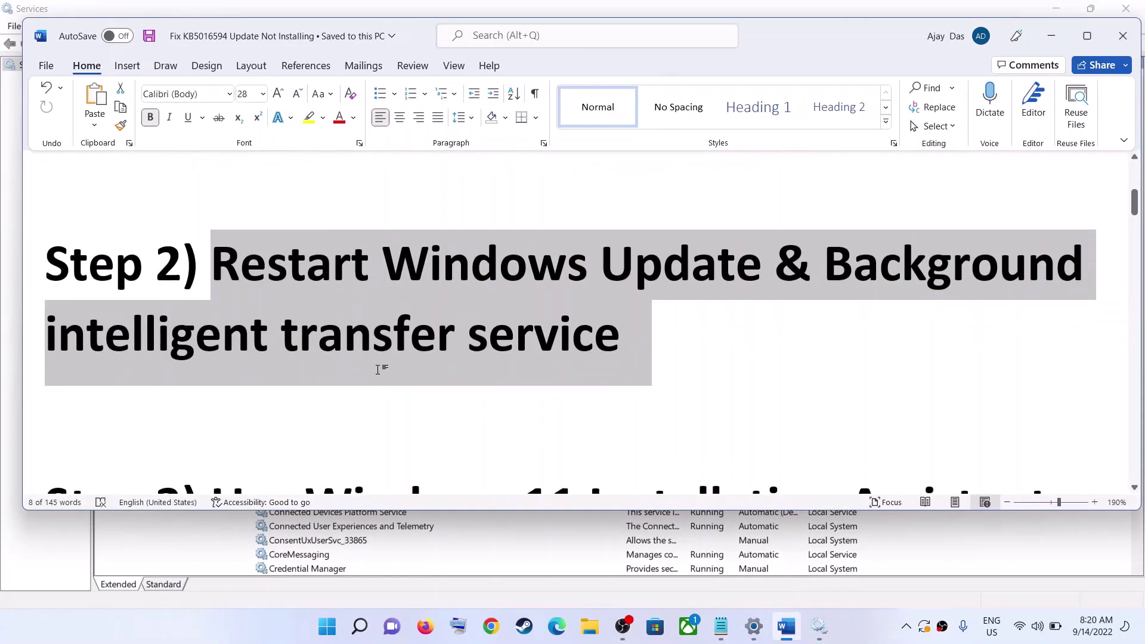
scroll(378, 369, "down", 3)
left_click_drag(212, 289, 980, 289)
left_click(1005, 360)
left_click_drag(1005, 361, 46, 362)
key("ctrl+c")
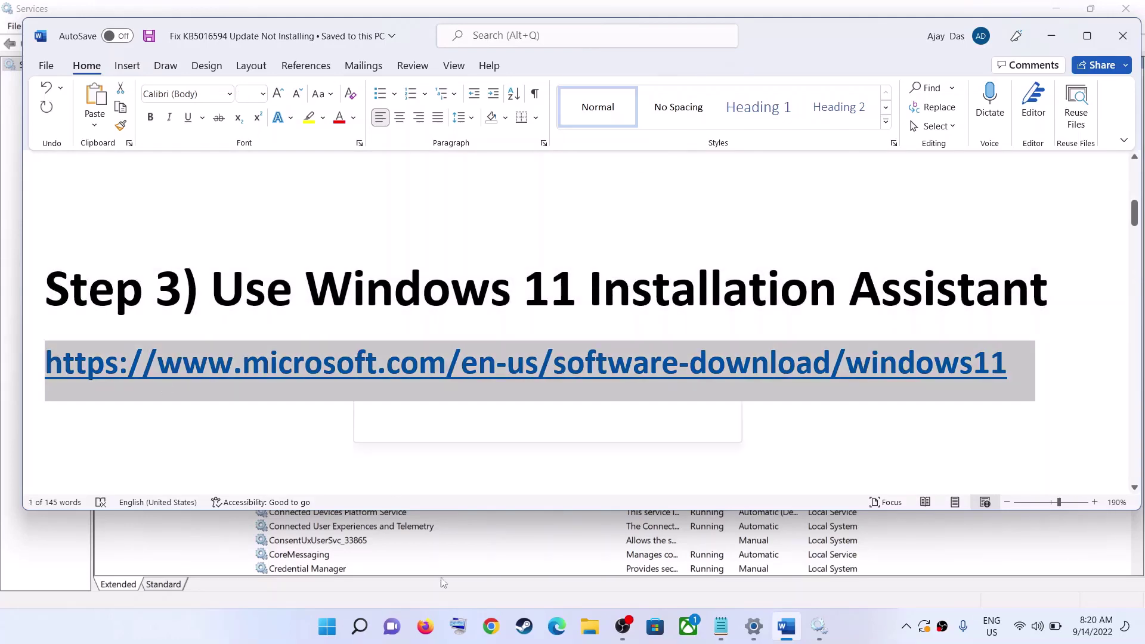
left_click(490, 625)
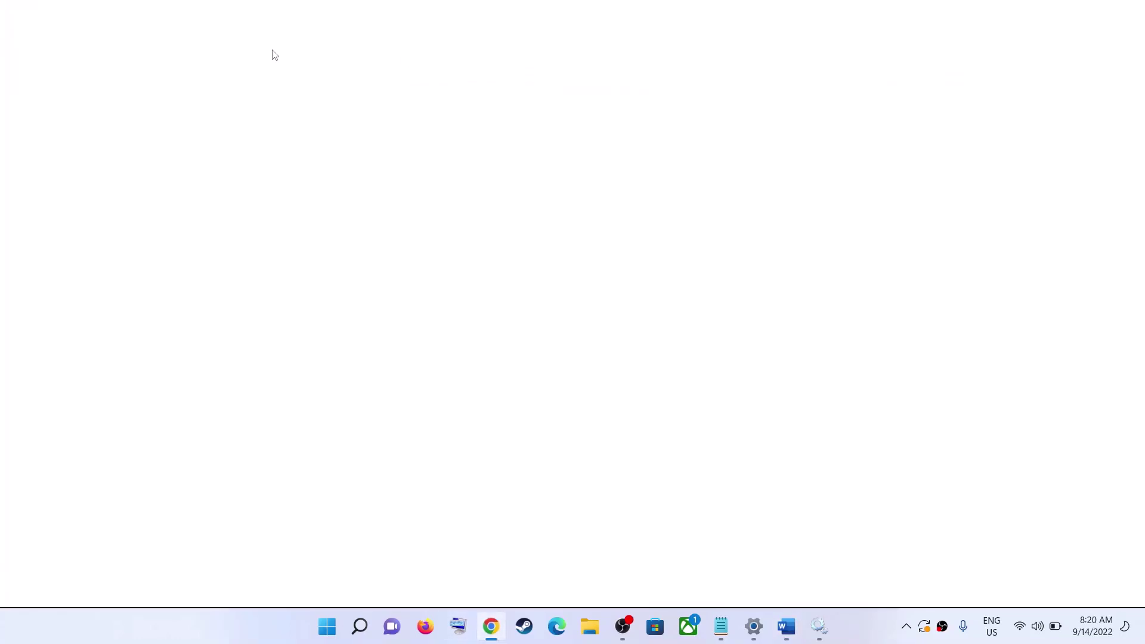
Load the Download Windows 11 page, then download and launch the Installation Assistant.
key("ctrl+v")
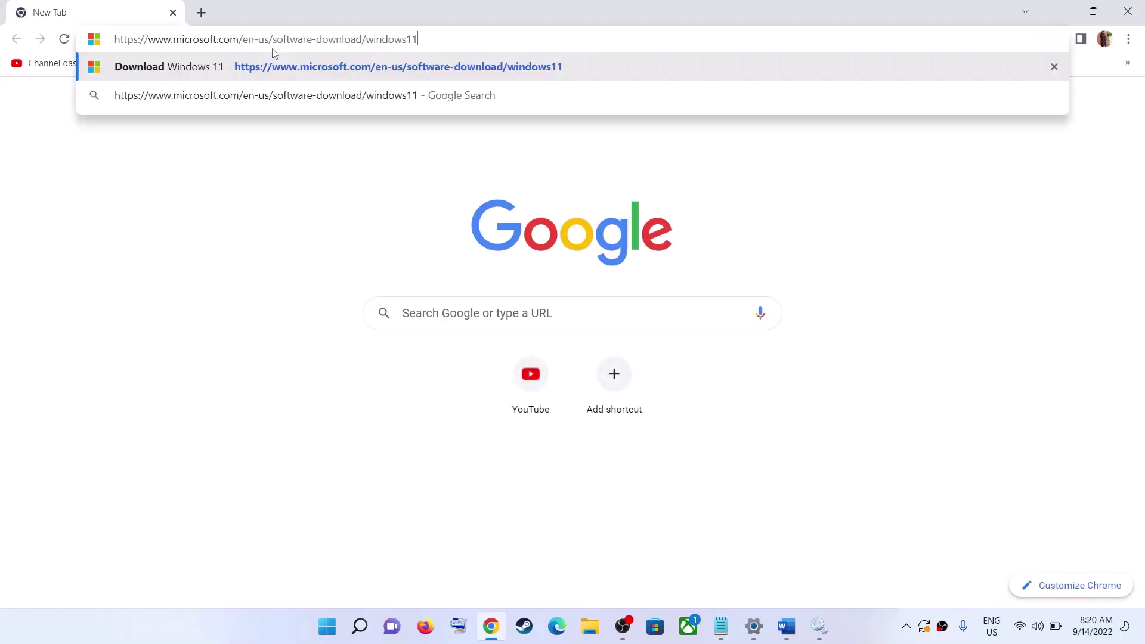
key("Return")
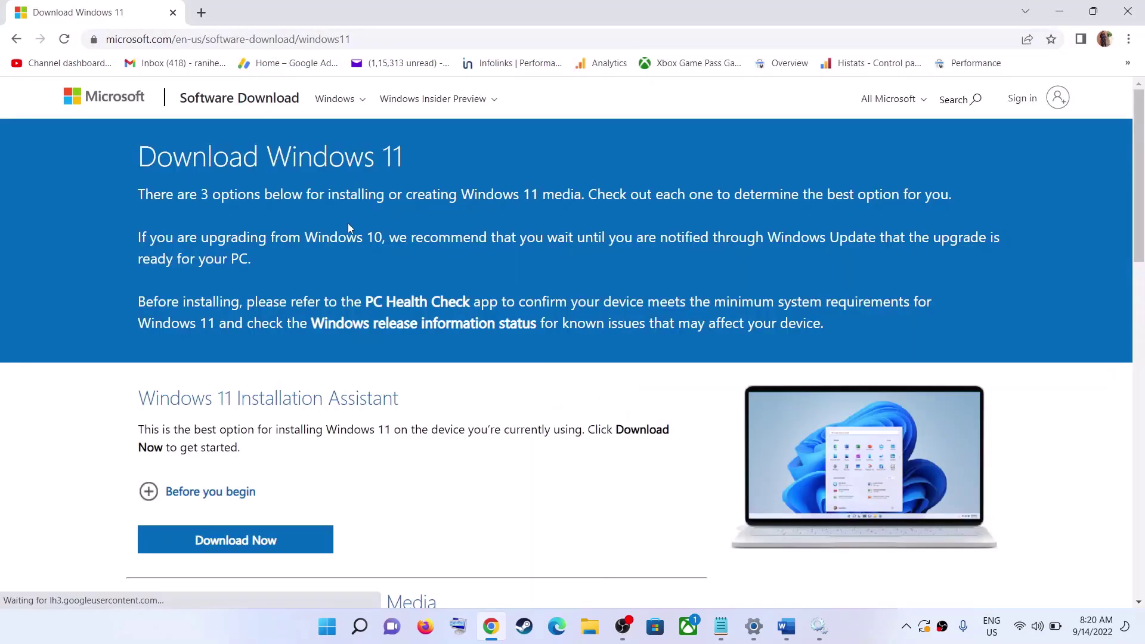
scroll(323, 398, "down", 3)
left_click_drag(181, 249, 392, 249)
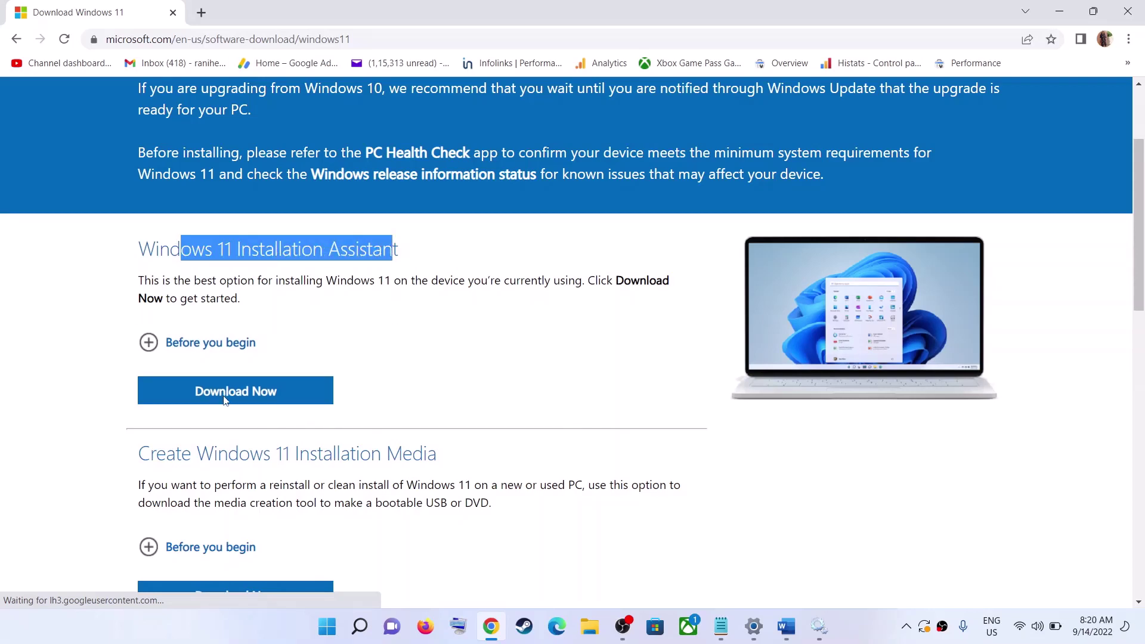
left_click(205, 398)
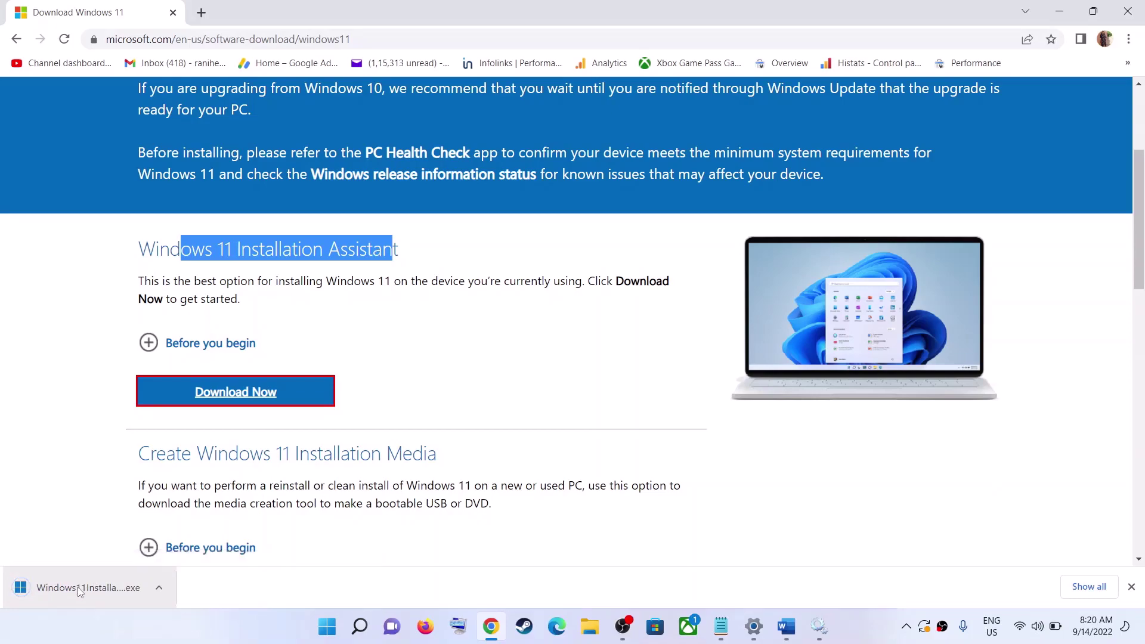
left_click(94, 586)
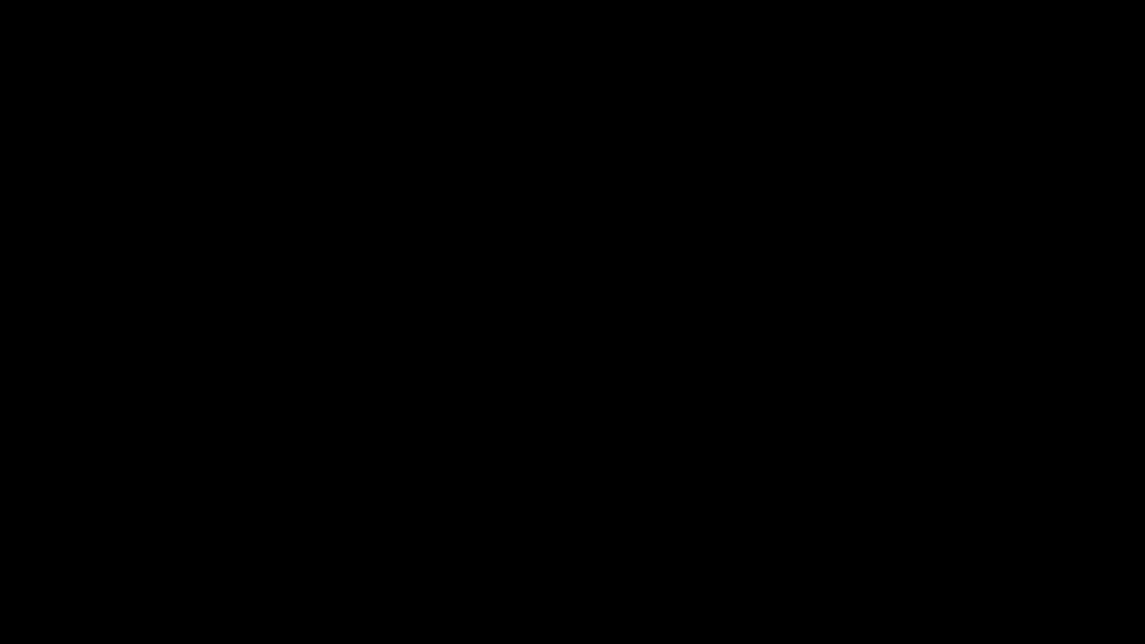
Allow the Installation Assistant through UAC and accept its licence terms to start installing.
left_click(472, 431)
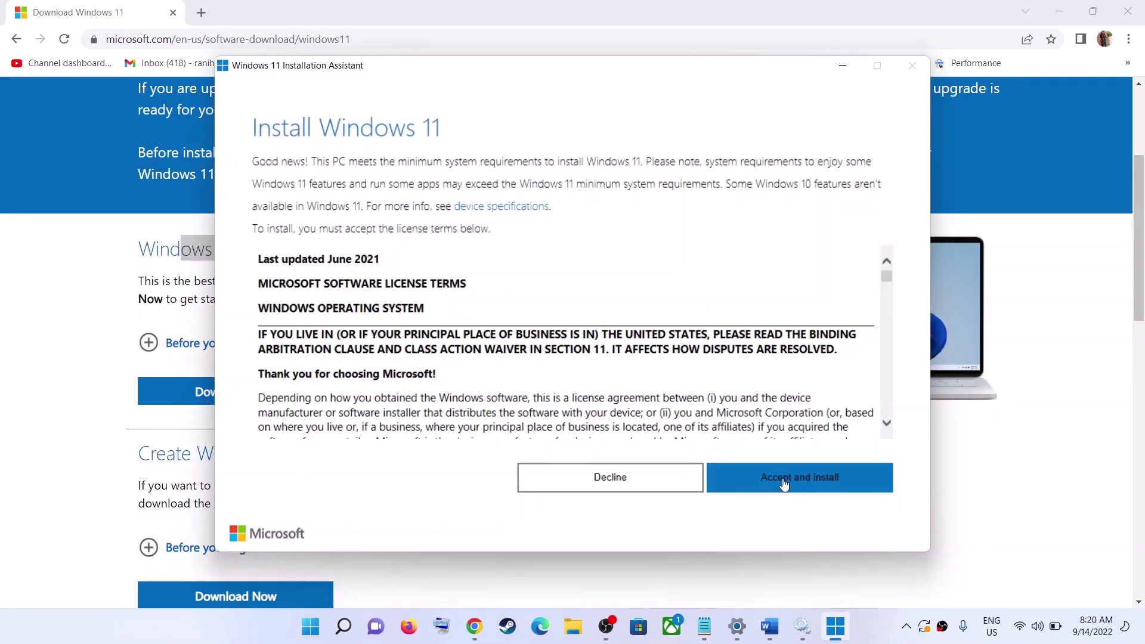
left_click(829, 484)
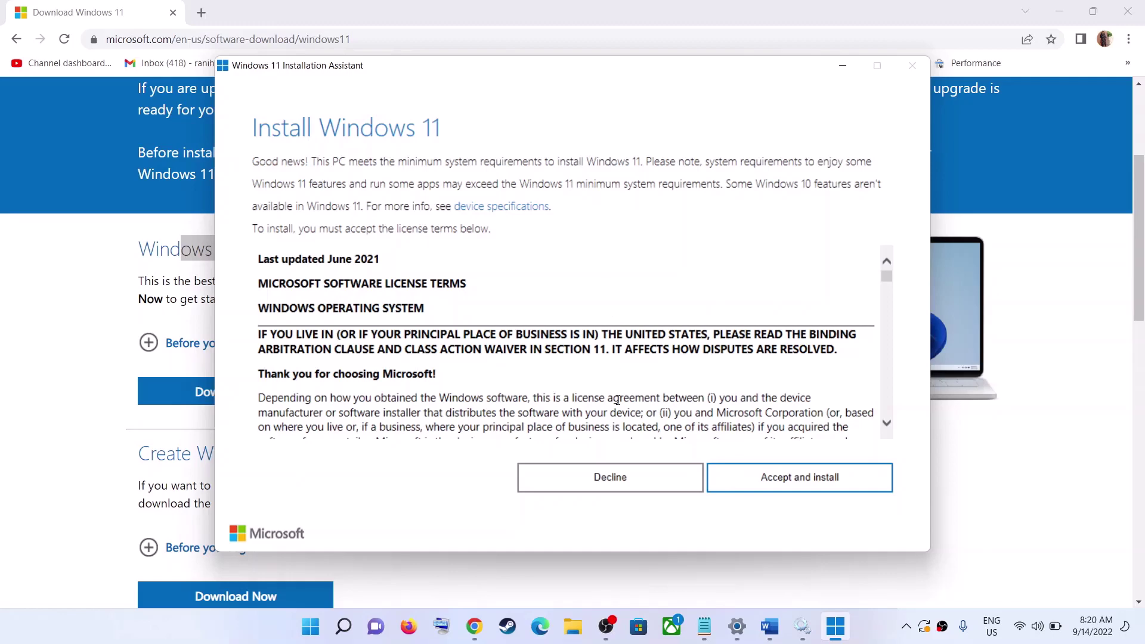
left_click(572, 626)
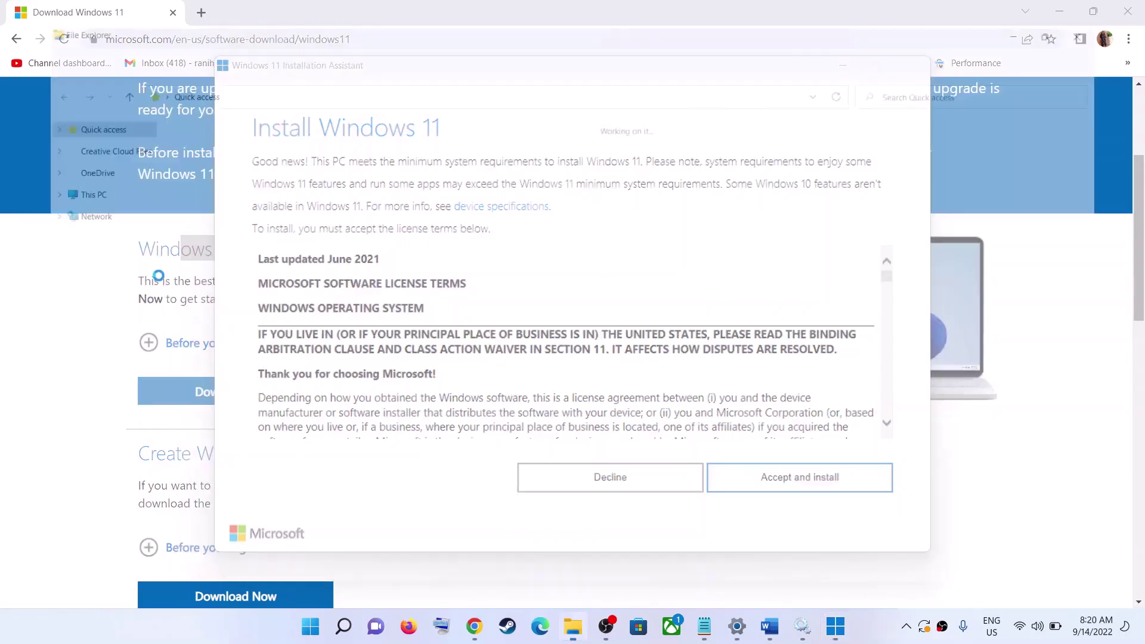
Set the downloaded Installation Assistant to run in Windows 7 compatibility mode.
left_click(61, 151)
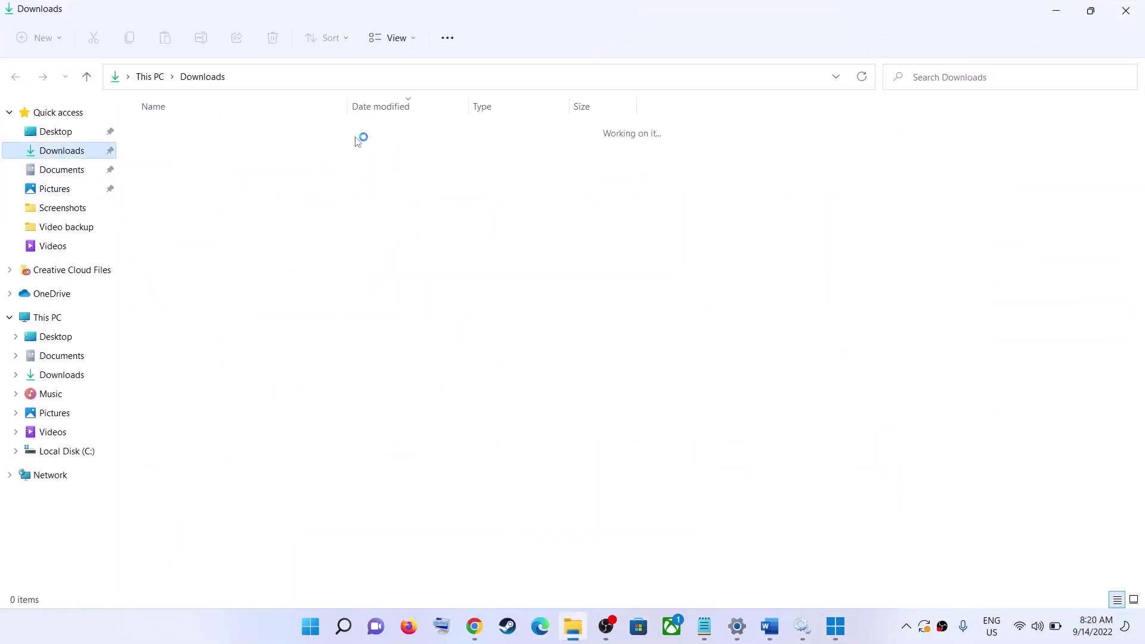
right_click(192, 151)
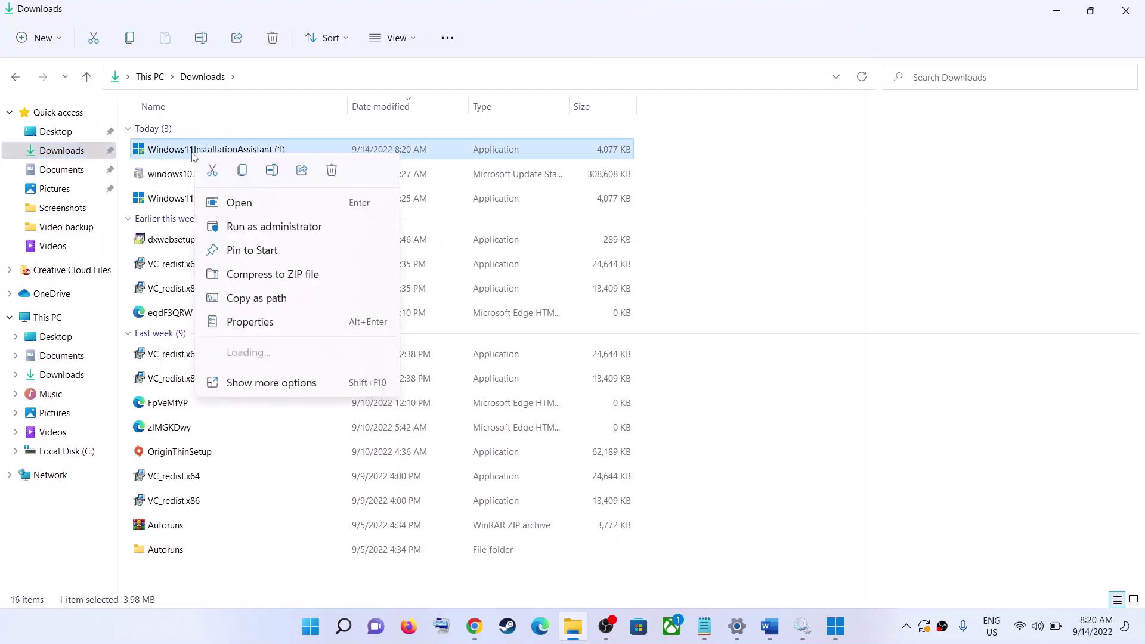
left_click(266, 322)
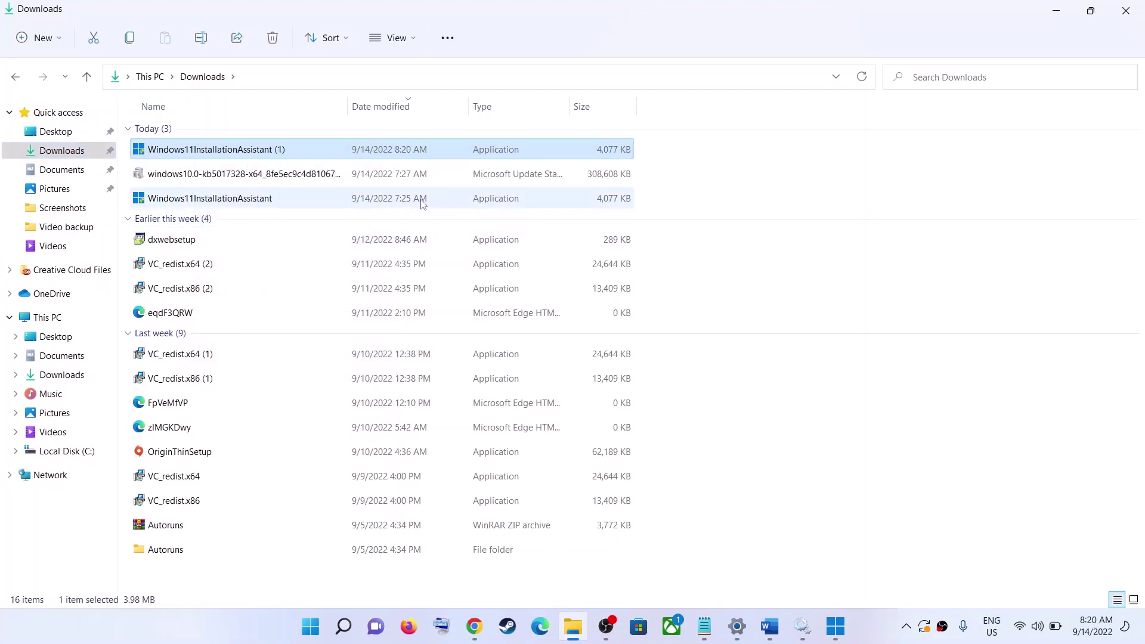
left_click(303, 206)
left_click(286, 303)
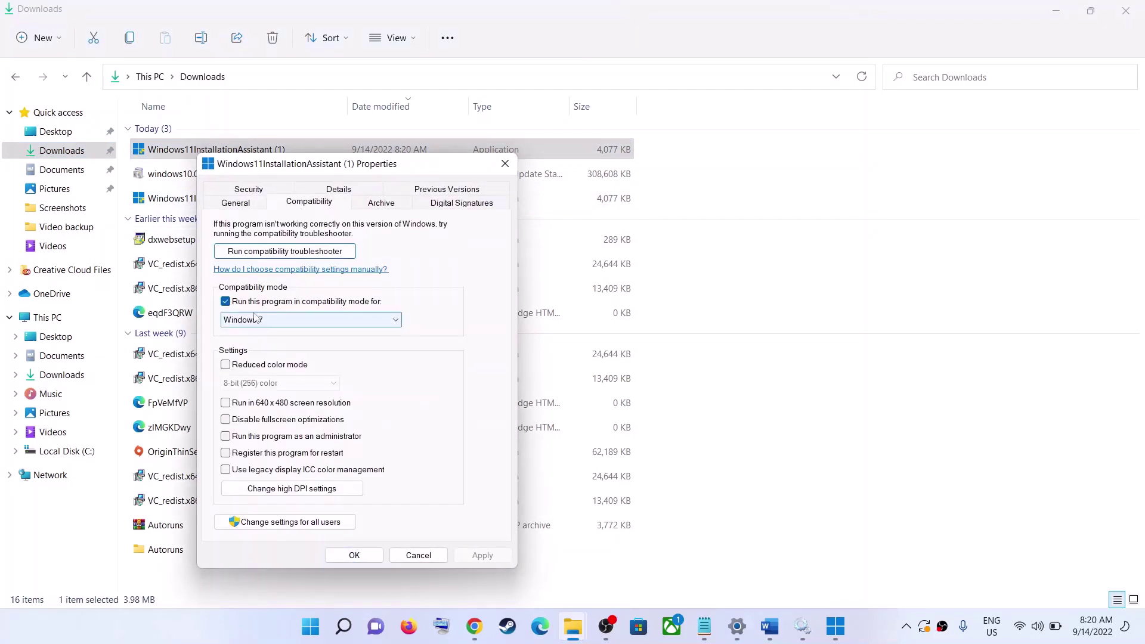
left_click(388, 319)
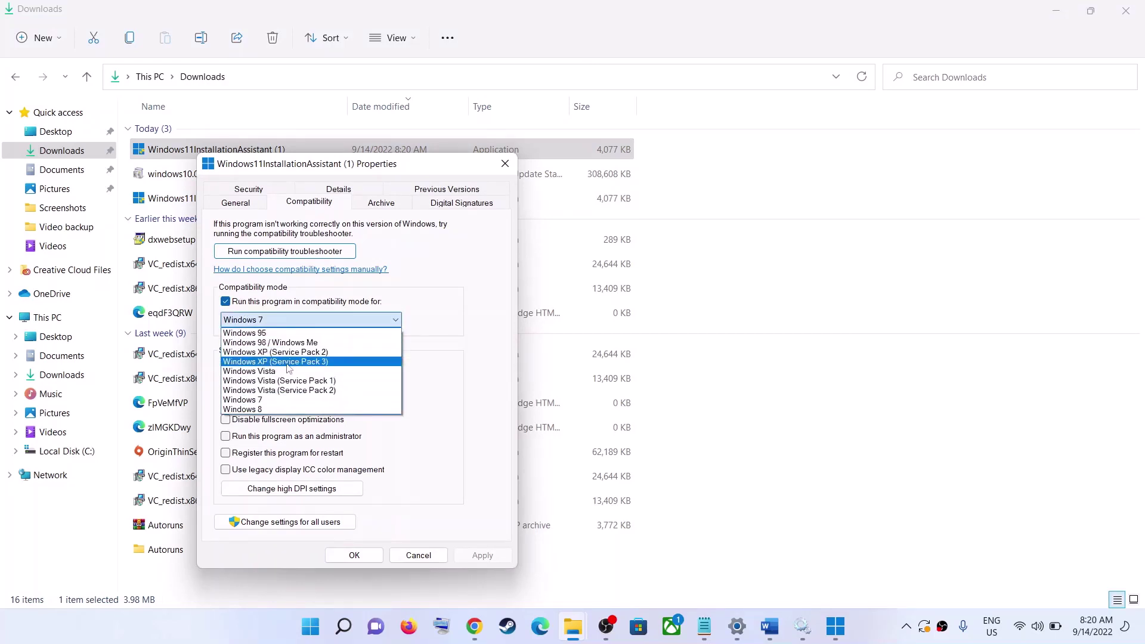
left_click(247, 401)
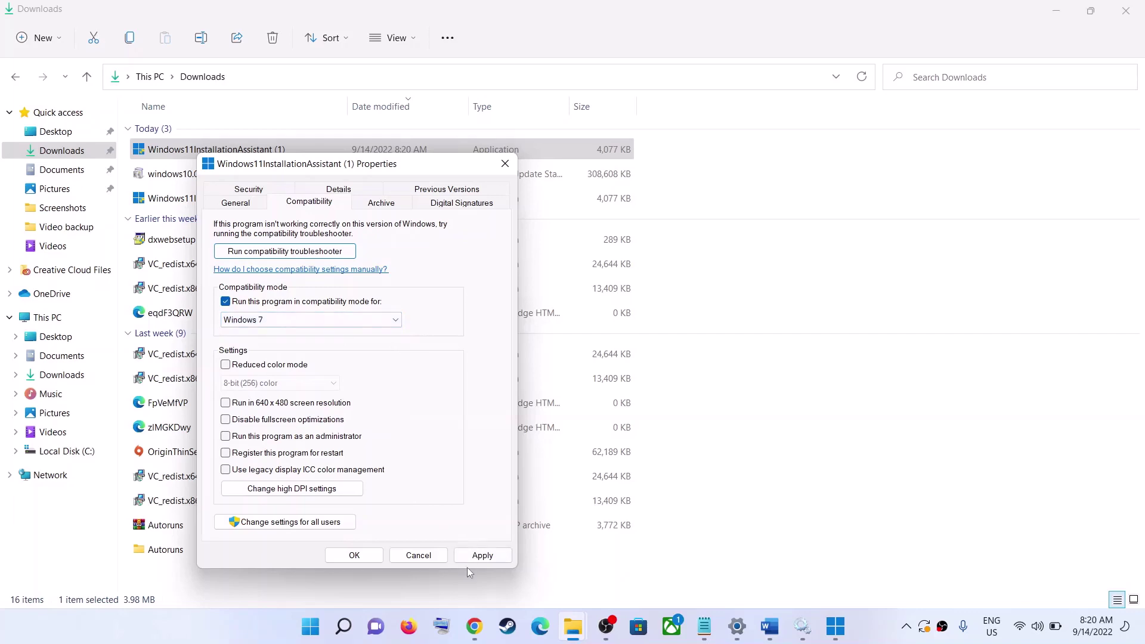
left_click(366, 557)
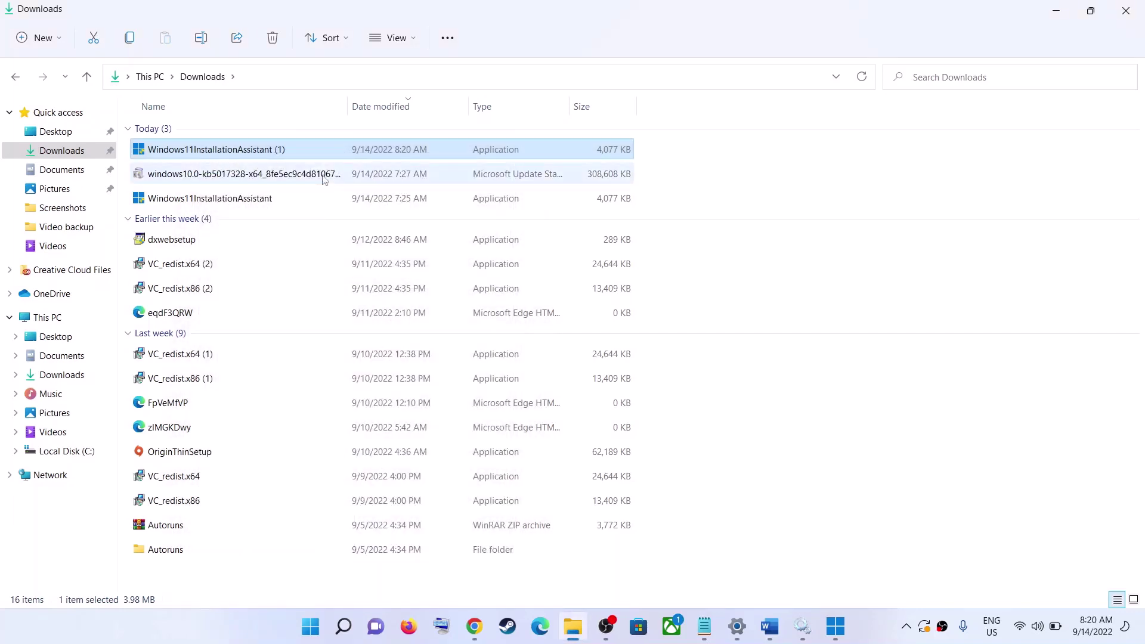
Copy the Update Catalog address from the Word guide and open it in a new Chrome tab.
left_click(769, 626)
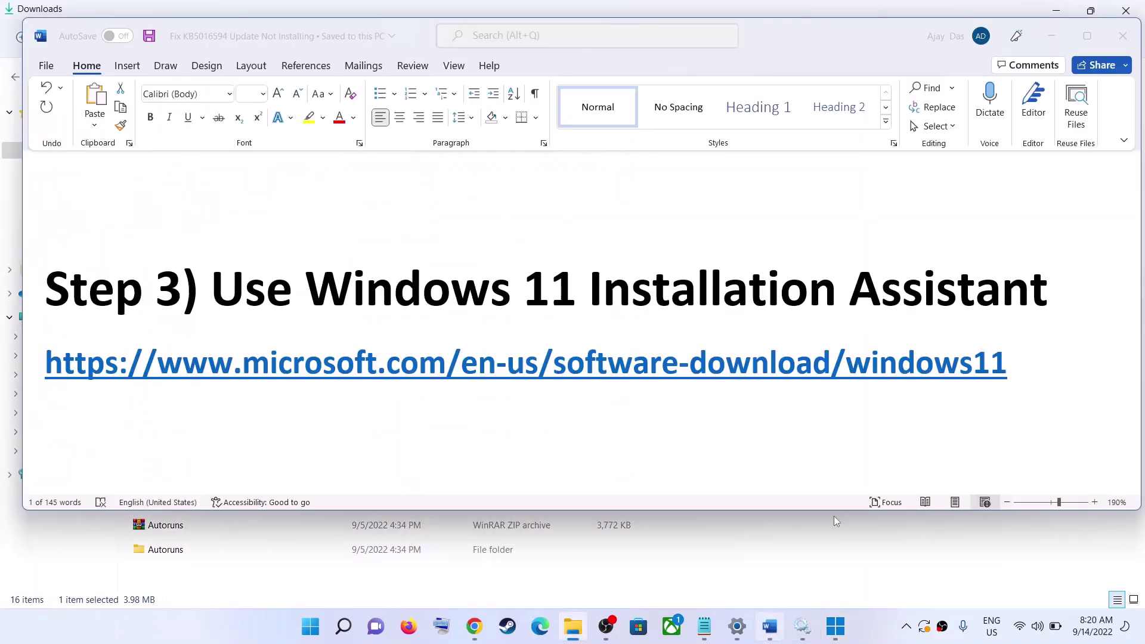
scroll(337, 335, "down", 5)
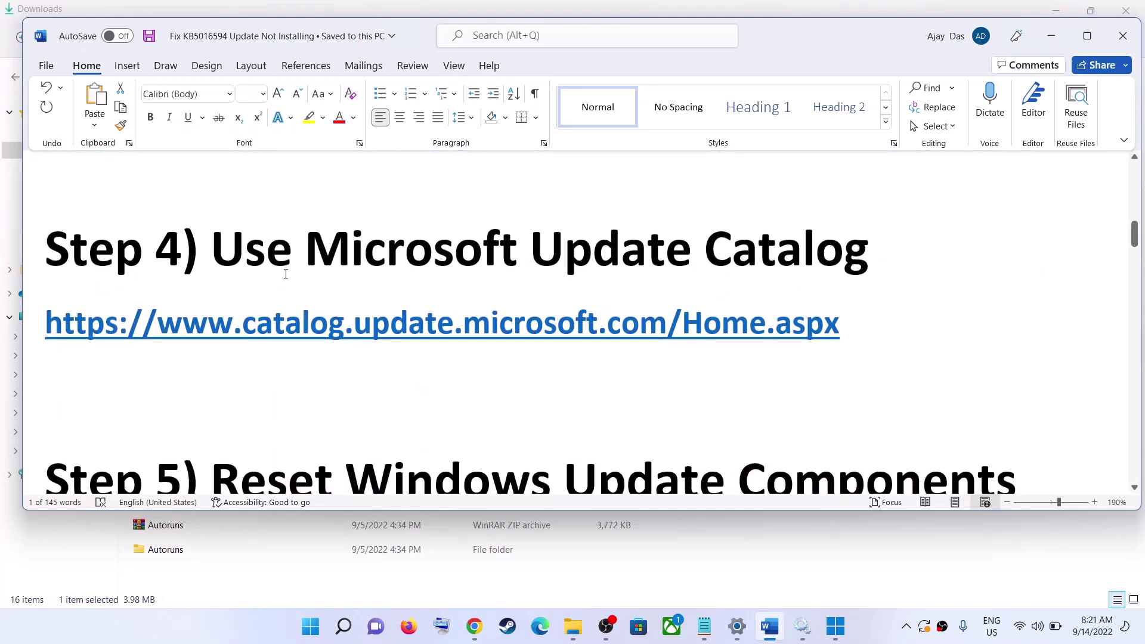
left_click_drag(213, 250, 867, 262)
left_click_drag(876, 311, 77, 304)
key("ctrl+c")
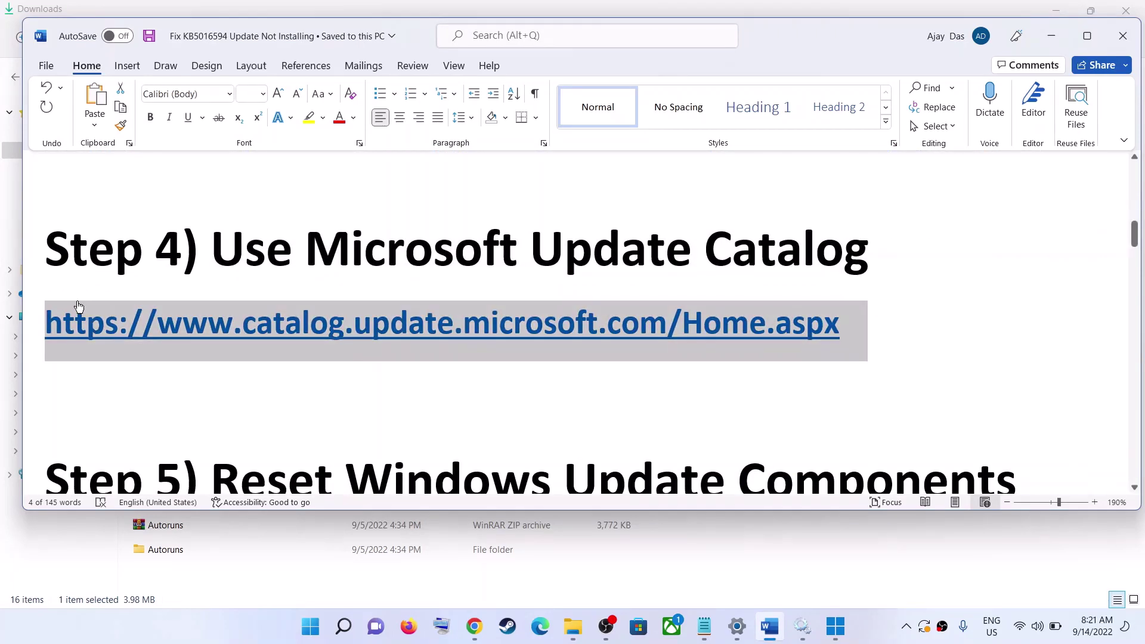
left_click(474, 626)
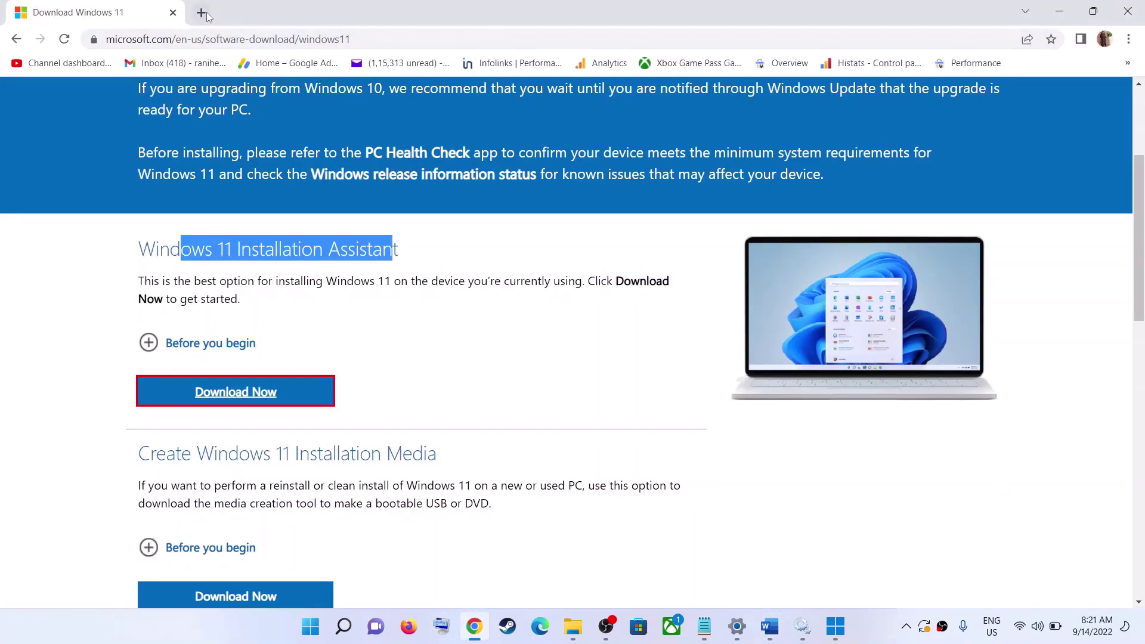
key("ctrl+t")
key("ctrl+v")
key("Return")
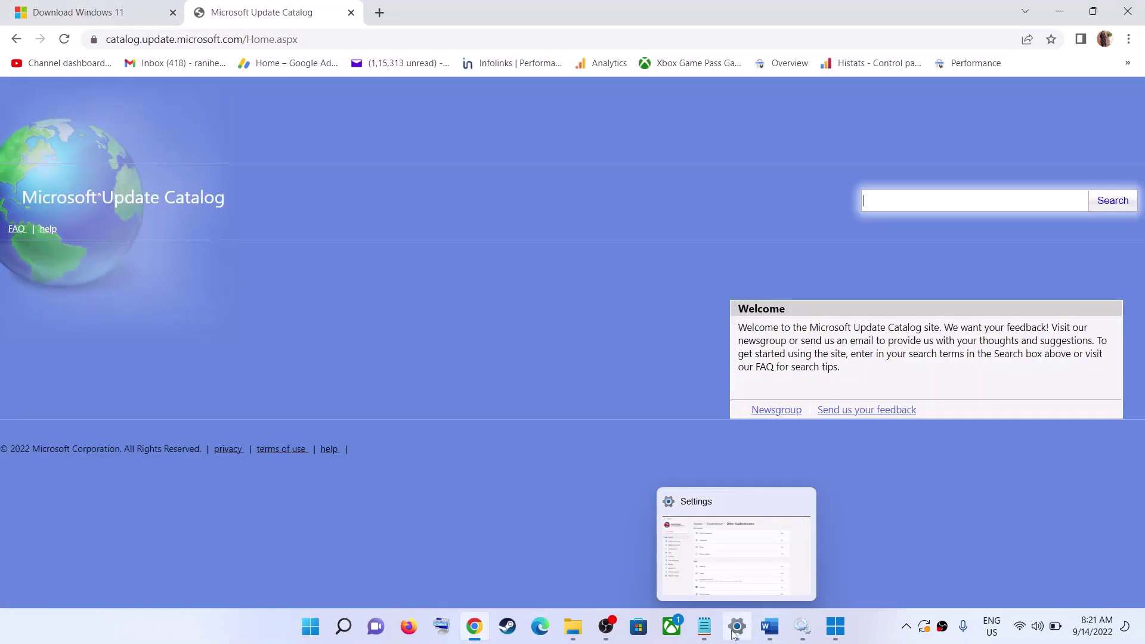
left_click(737, 627)
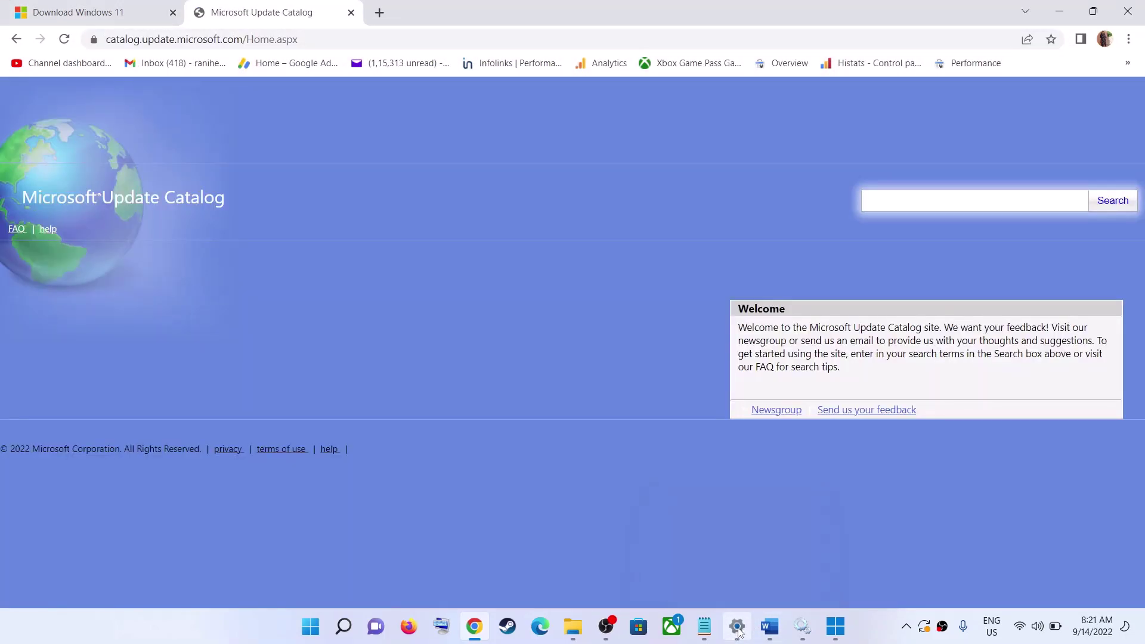
Copy KB5017497 from Update history and search the Microsoft Update Catalog for it.
left_click(106, 458)
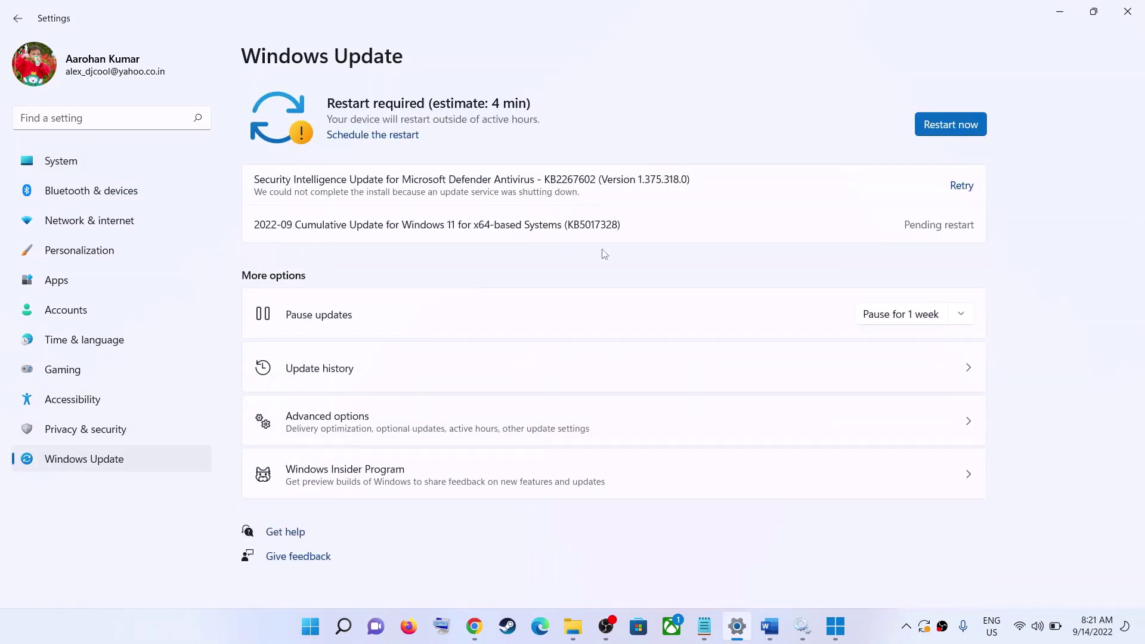
left_click(322, 382)
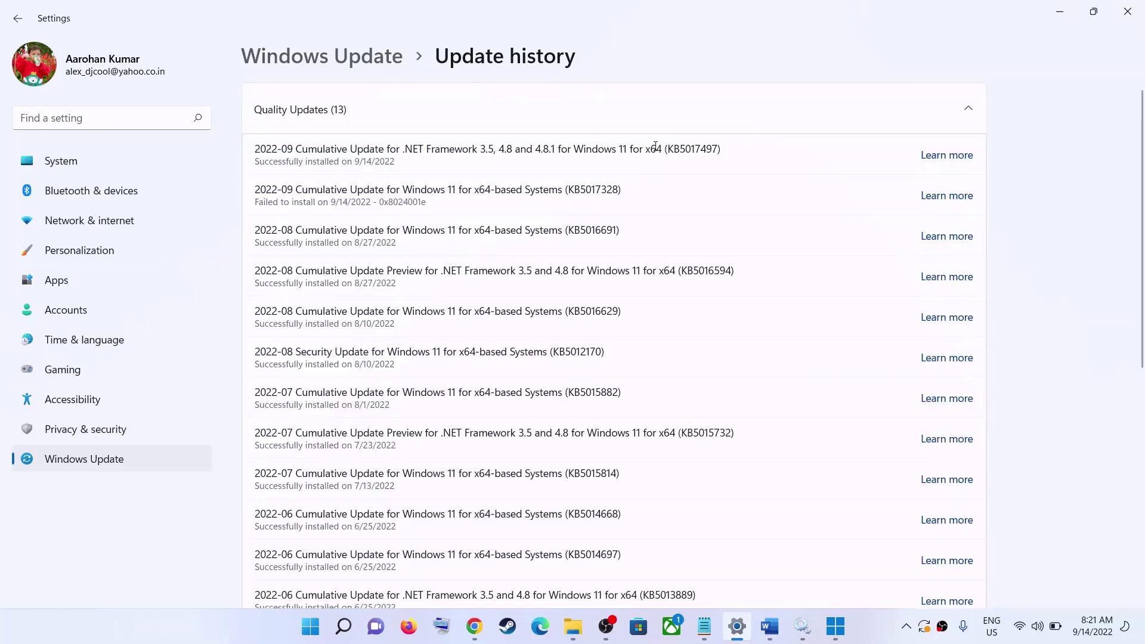
double_click(707, 148)
key("ctrl+c")
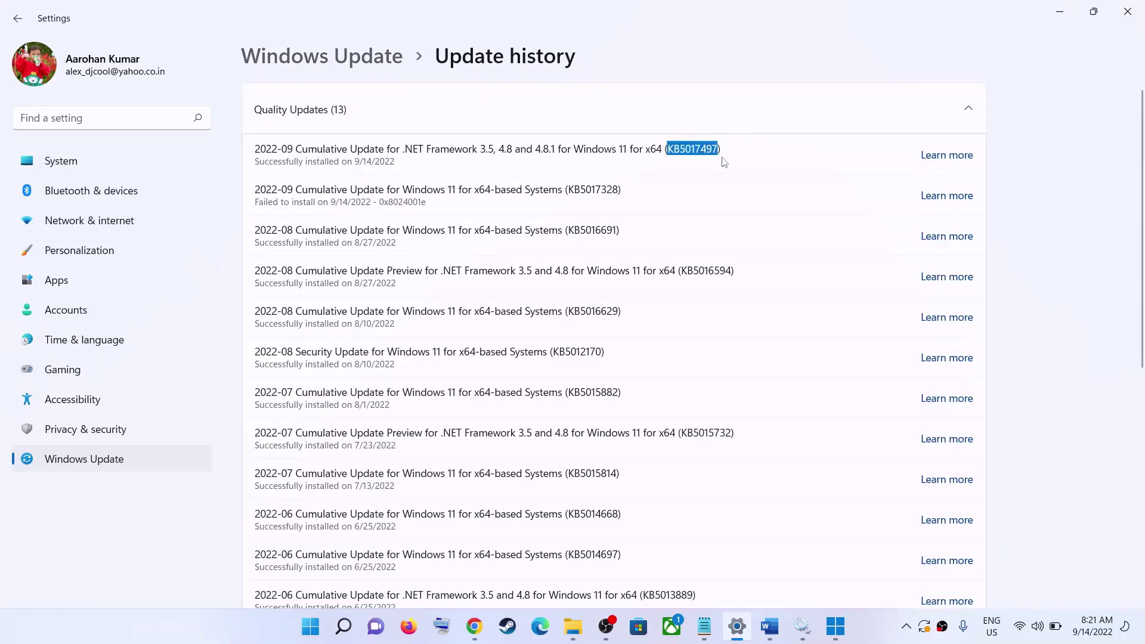
left_click(1059, 12)
left_click(919, 200)
key("ctrl+v")
left_click(1118, 208)
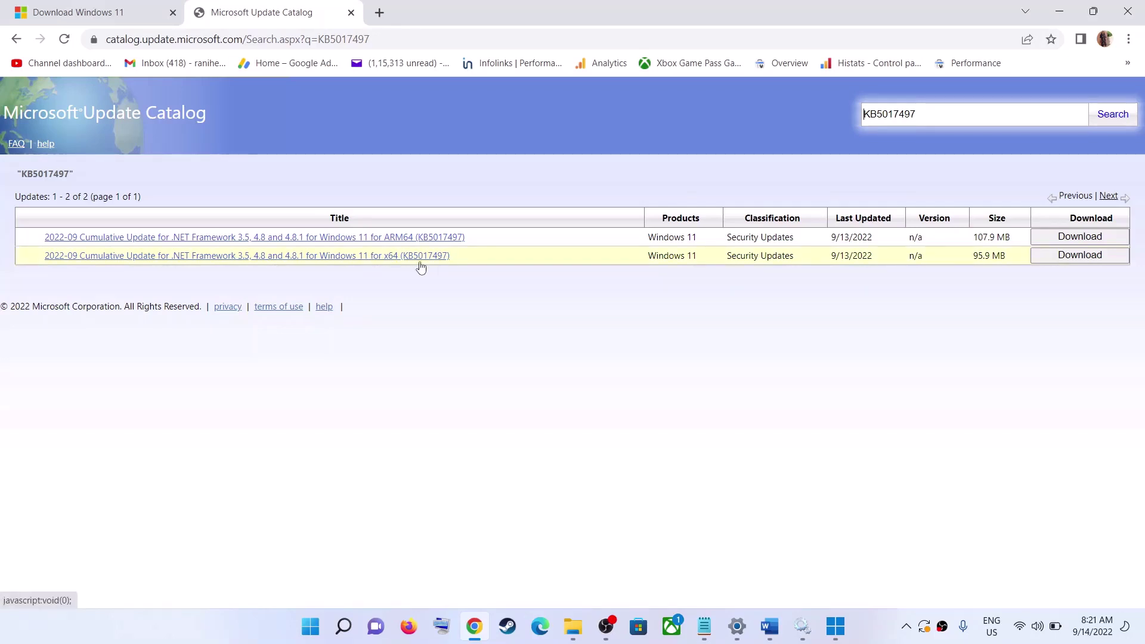
Download the x64 windows11.0-kb5017029 .msu package from the Update Catalog results.
left_click(1089, 266)
left_click_drag(280, 13, 614, 104)
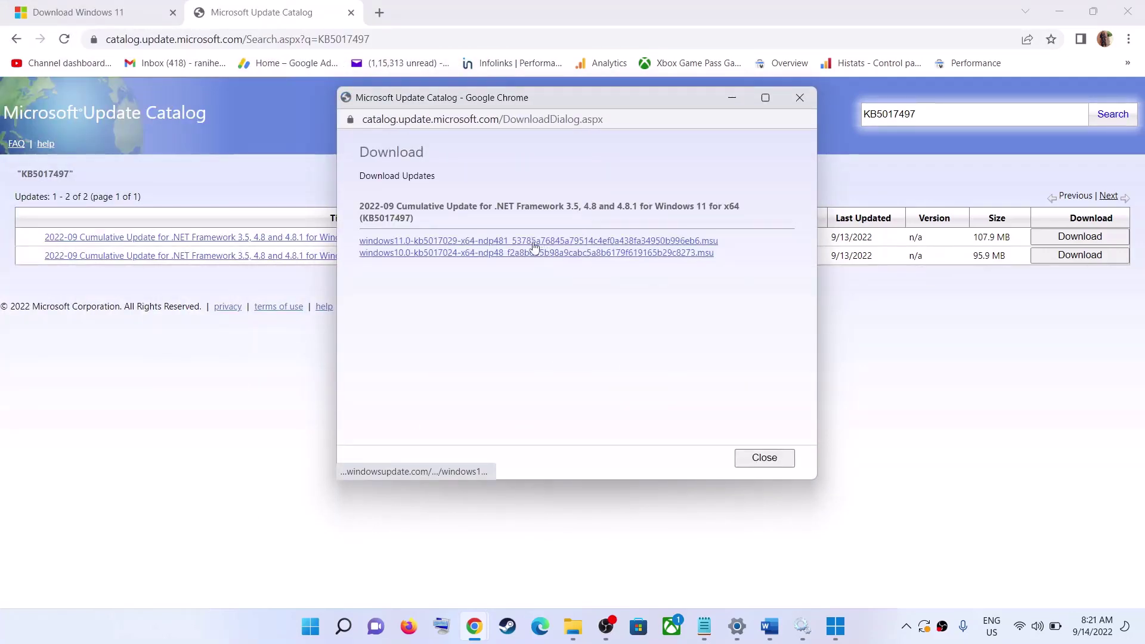
left_click(368, 246)
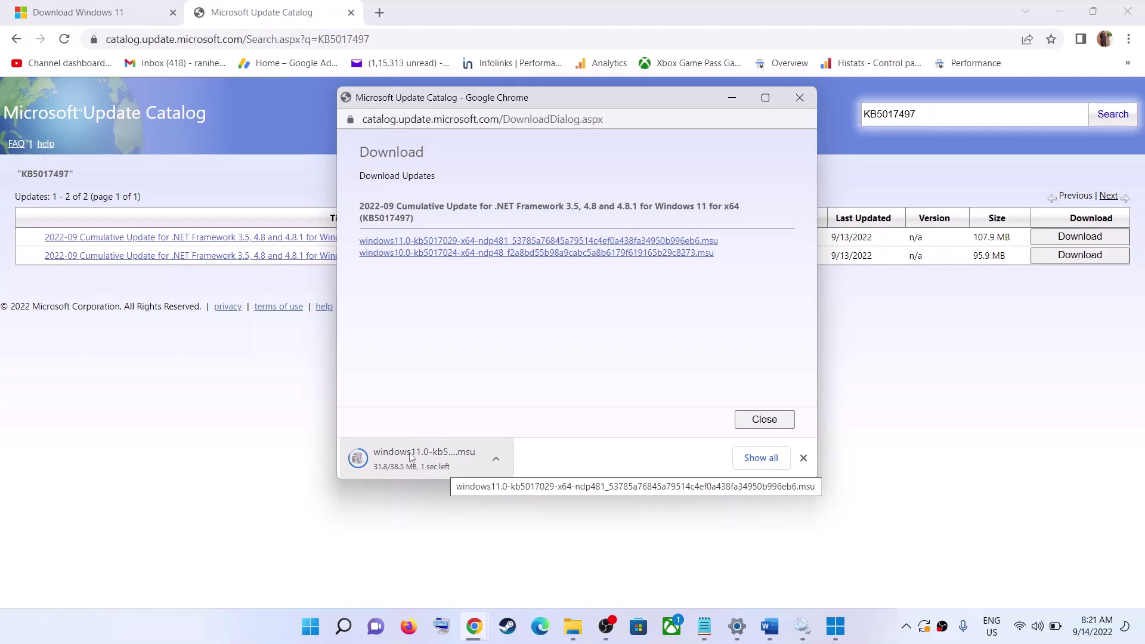
left_click(1035, 453)
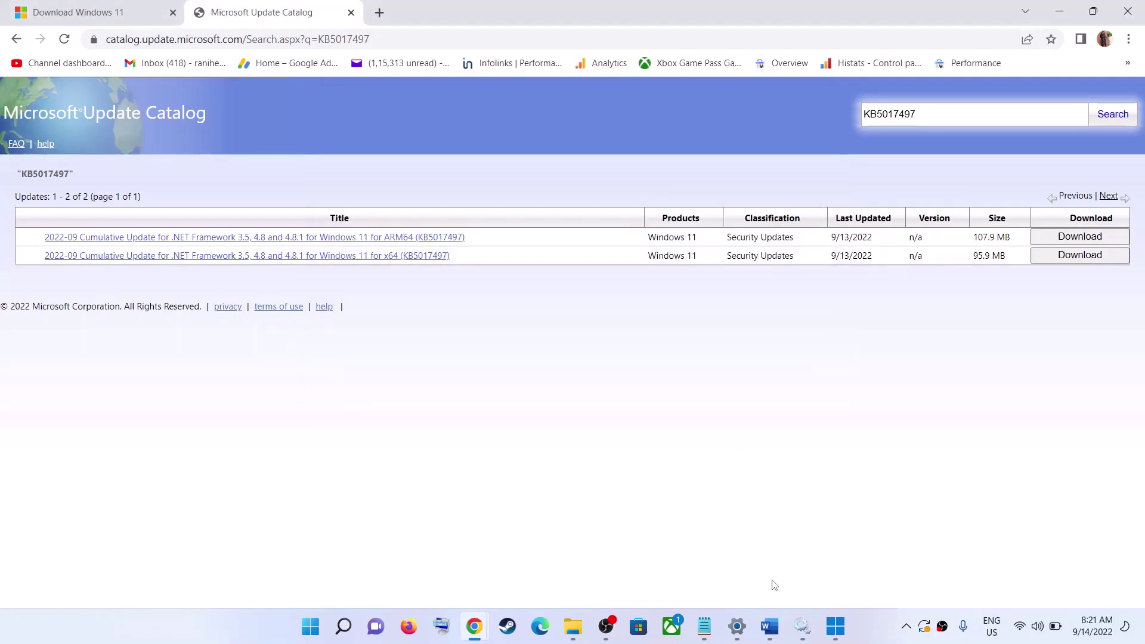
left_click(769, 626)
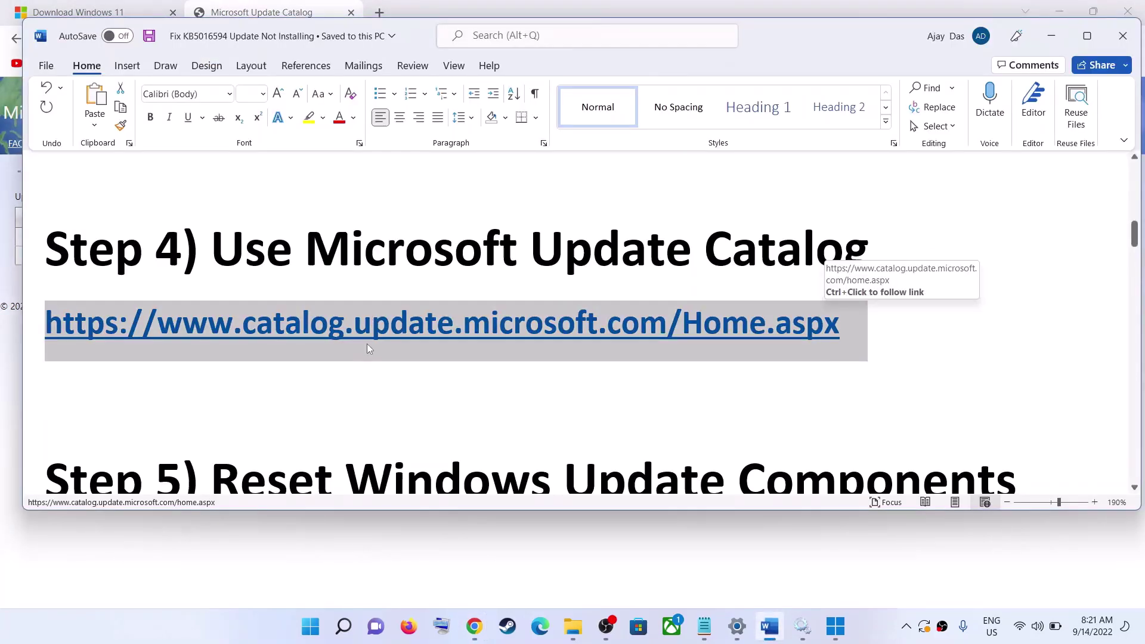
Copy the Step 5 commands from SC config trustedinstaller start=auto through net start appidsvc.
scroll(366, 349, "down", 3)
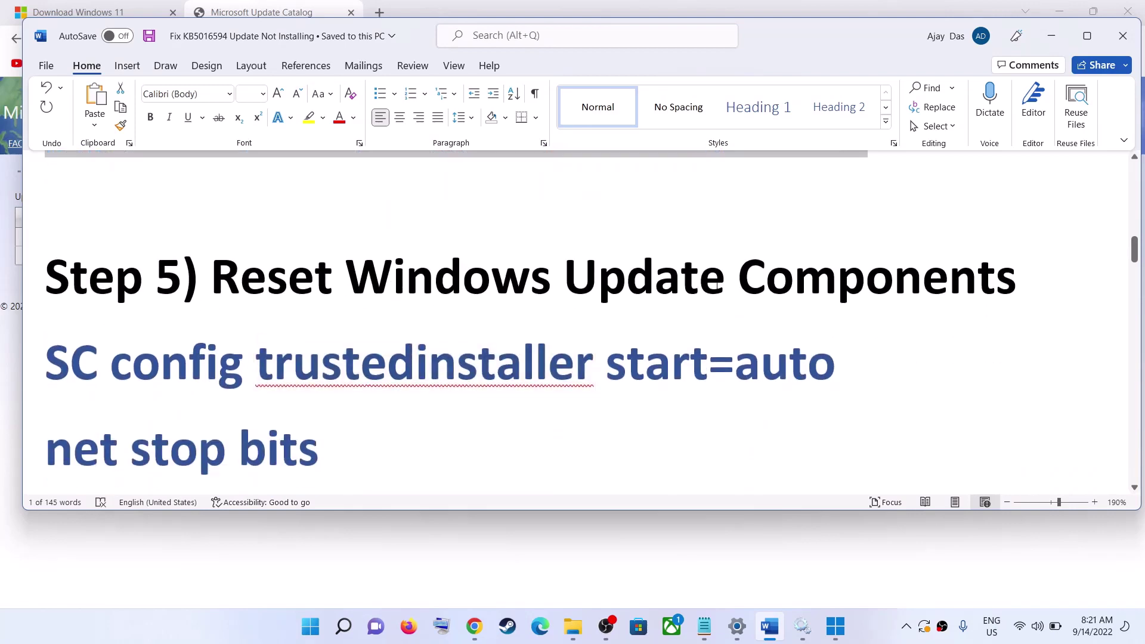
left_click_drag(46, 358, 445, 327)
right_click(297, 259)
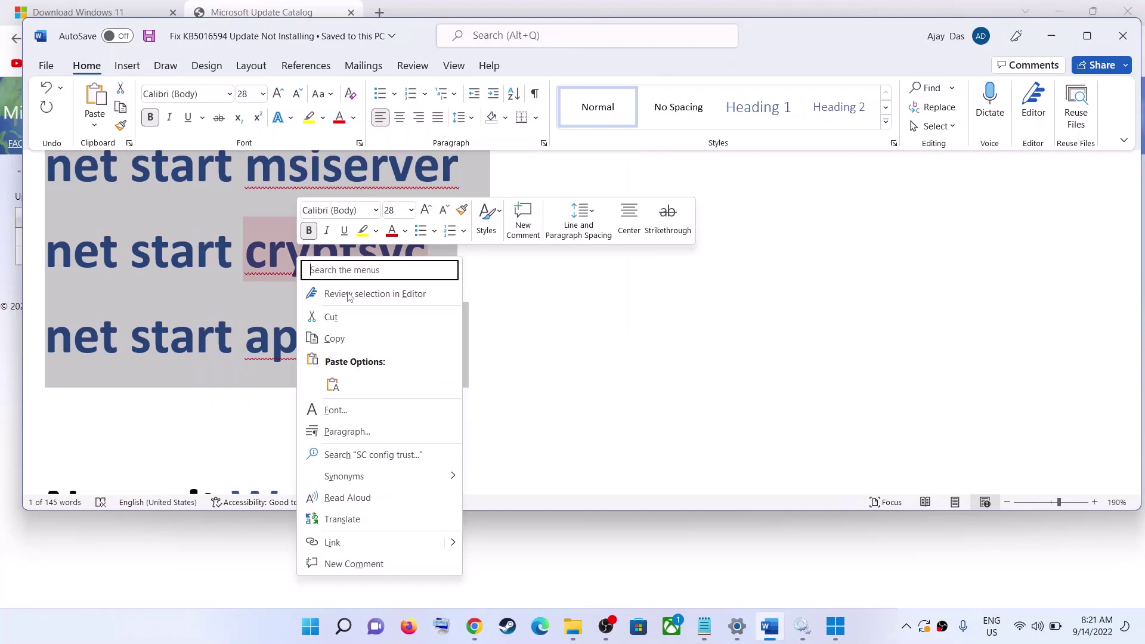
left_click(350, 341)
Paste the copied reset commands into a new Notepad window.
left_click(307, 623)
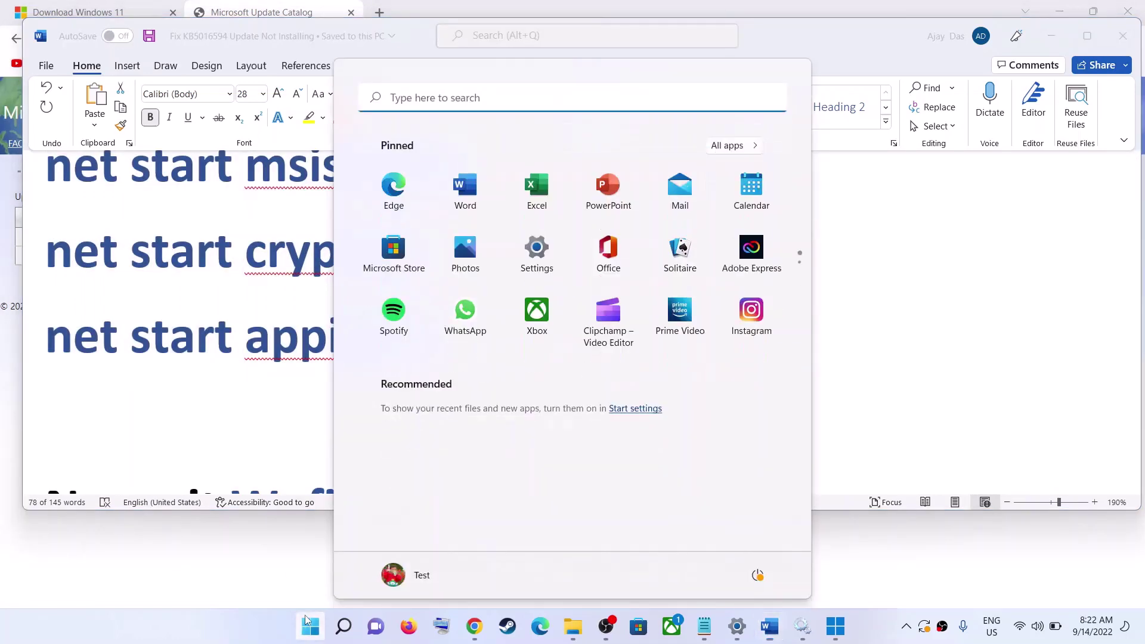
type("ote")
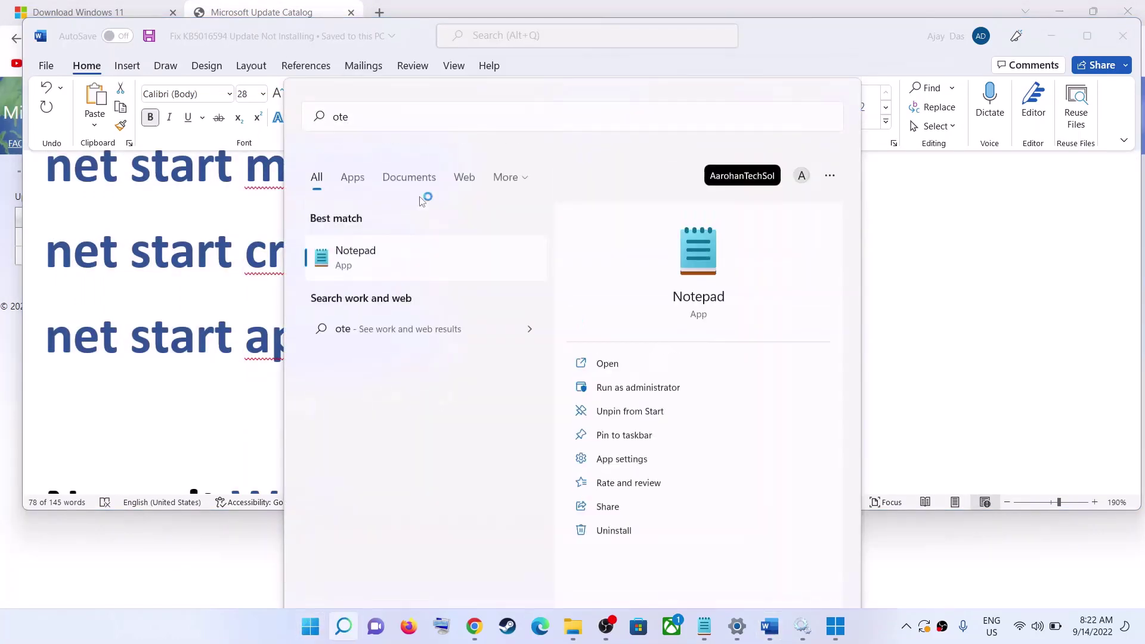
key("Return")
right_click(447, 232)
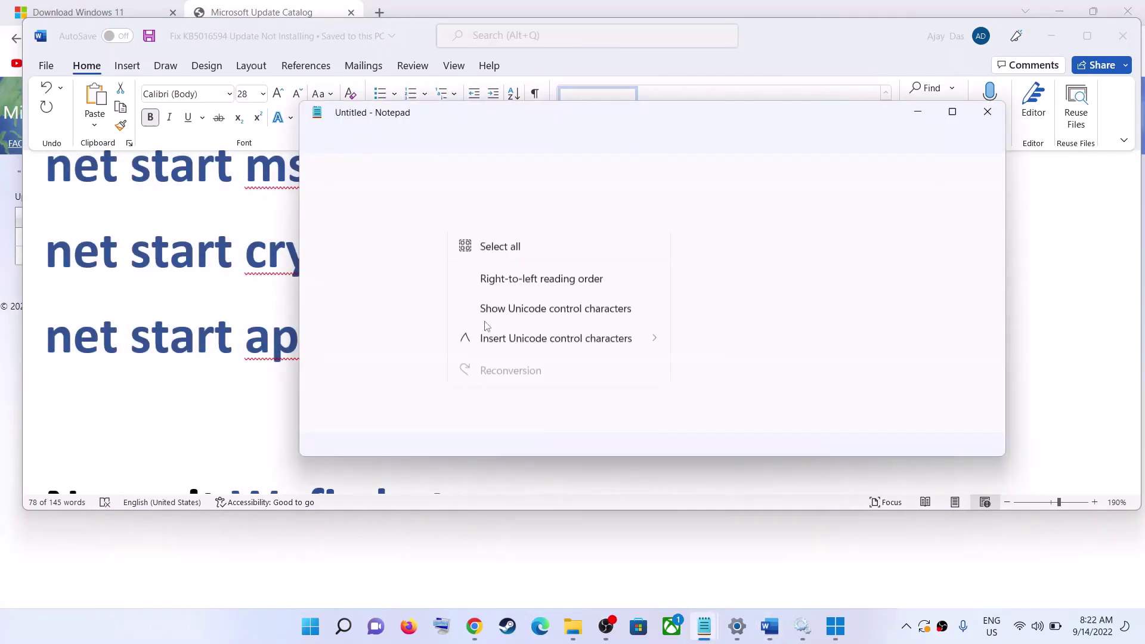
left_click(485, 337)
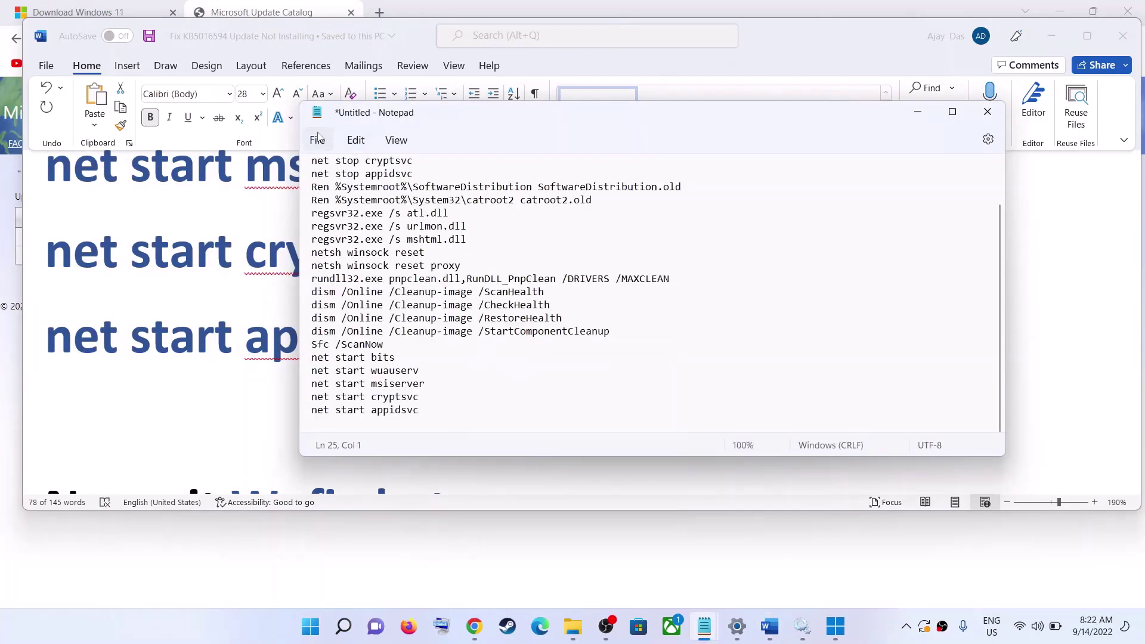
Save the commands to the Desktop as Wufix.bat with All files type, replacing the existing file.
left_click(317, 138)
left_click(340, 263)
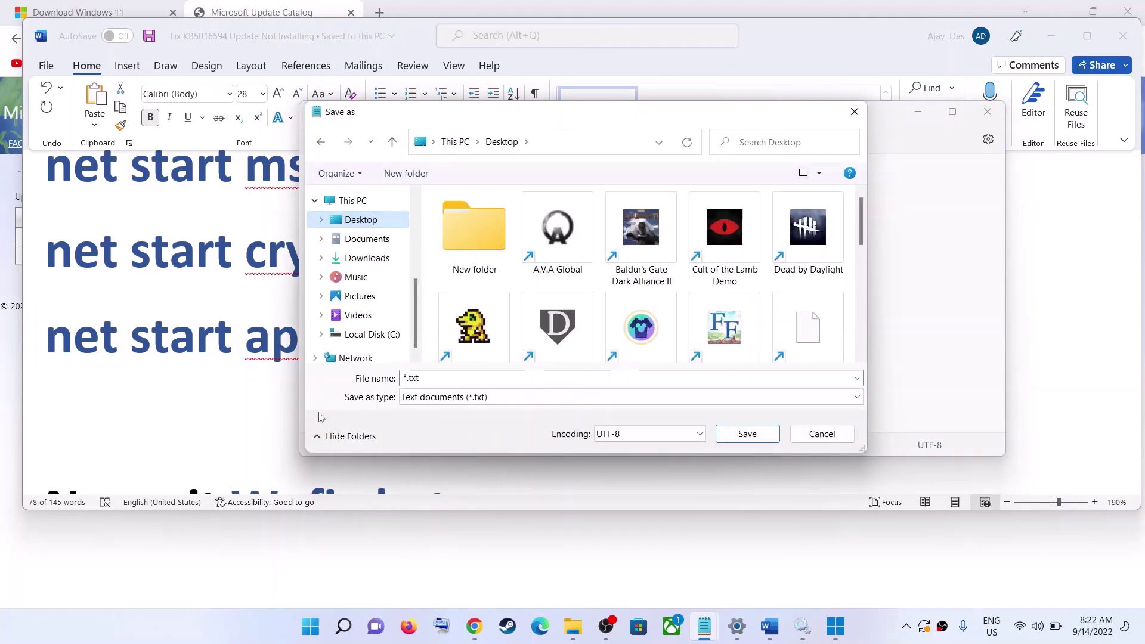
key("alt+Tab")
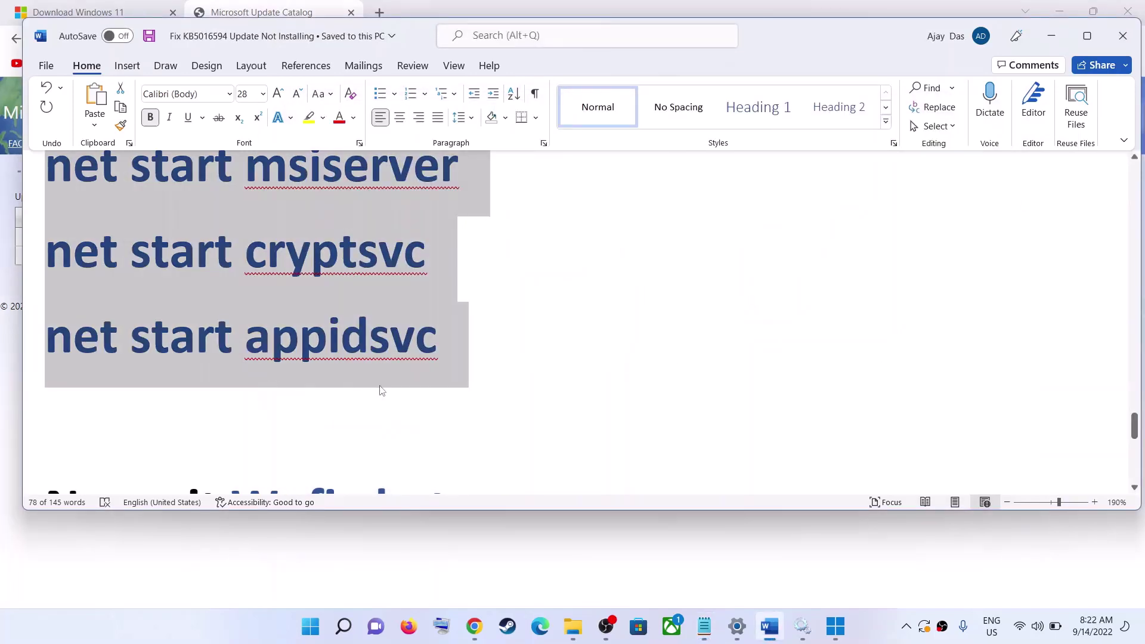
scroll(406, 388, "down", 2)
left_click_drag(427, 371, 238, 371)
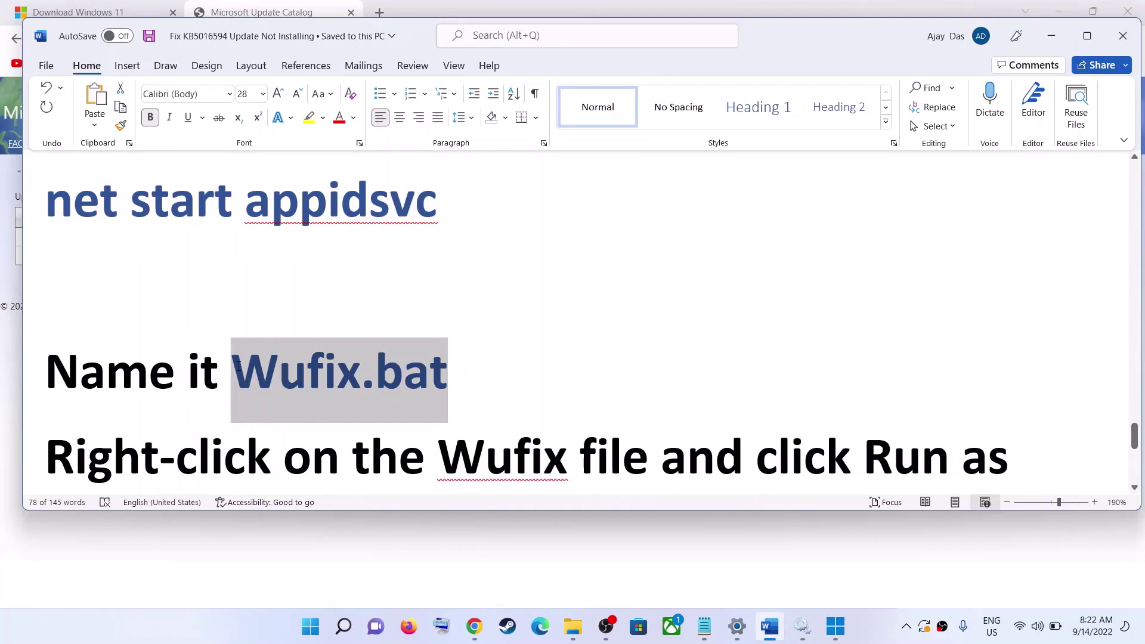
key("alt+Tab")
double_click(450, 378)
key("ctrl+v")
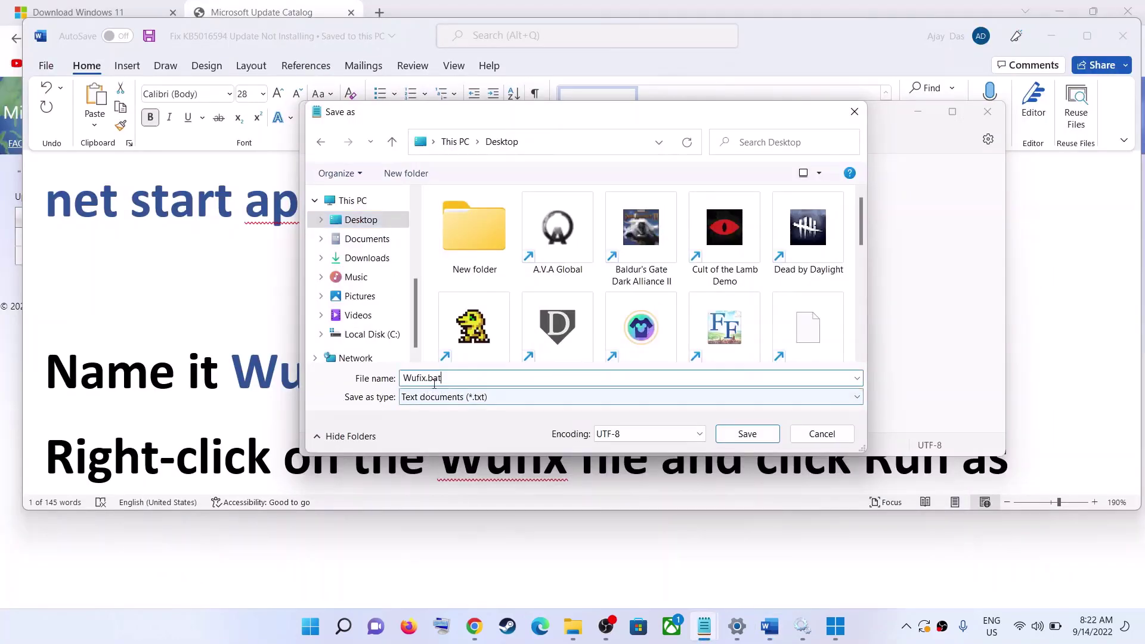
left_click(441, 396)
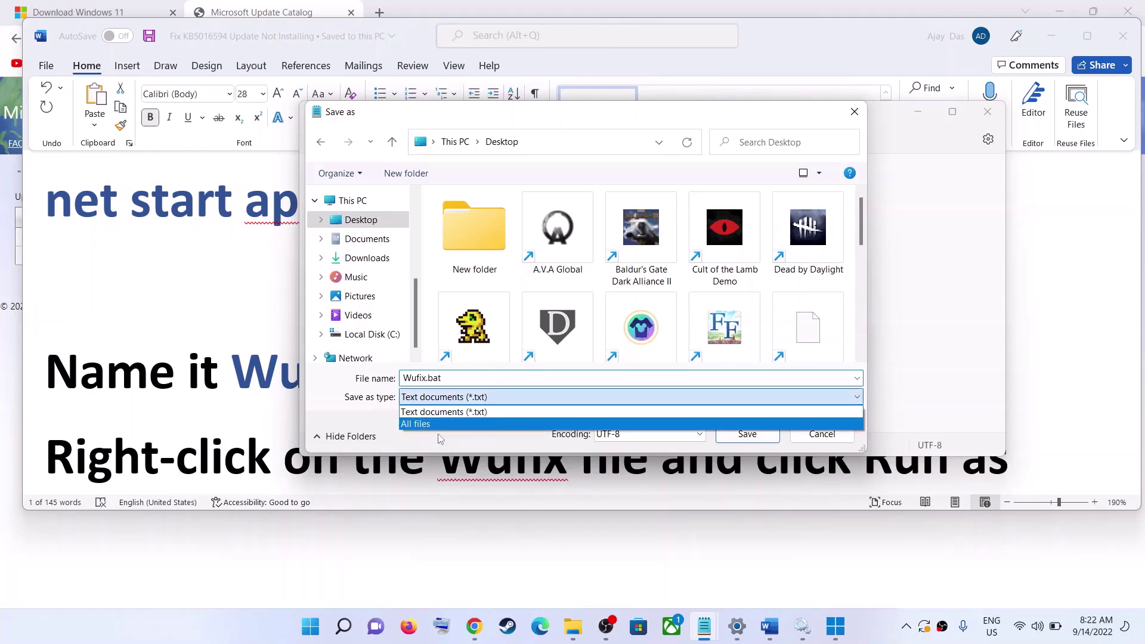
left_click(435, 421)
left_click(737, 438)
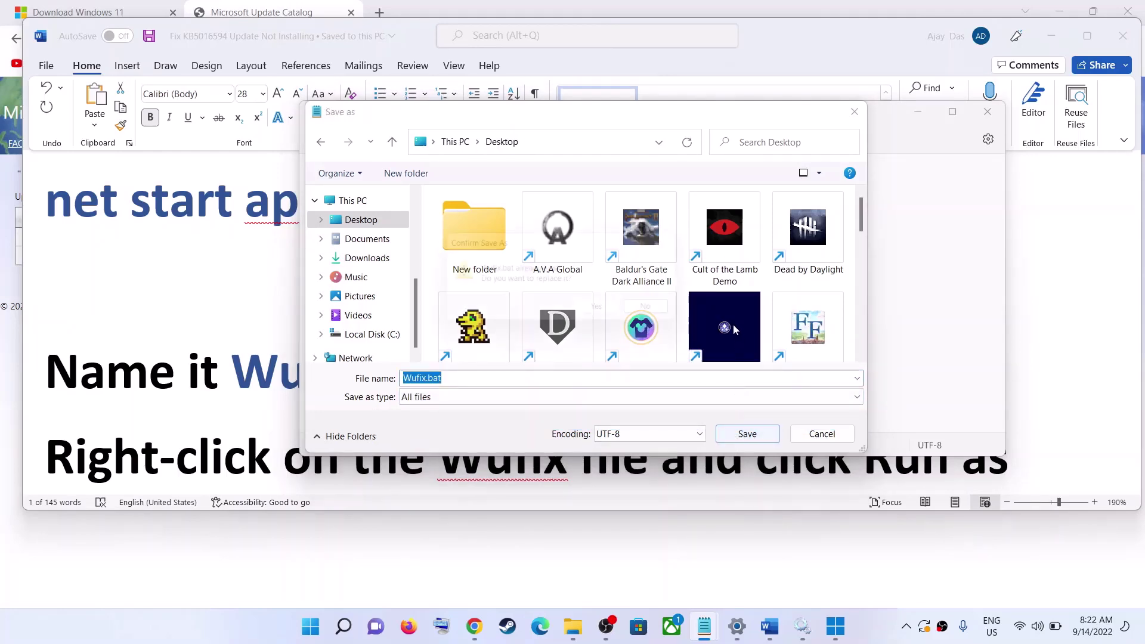
left_click(608, 312)
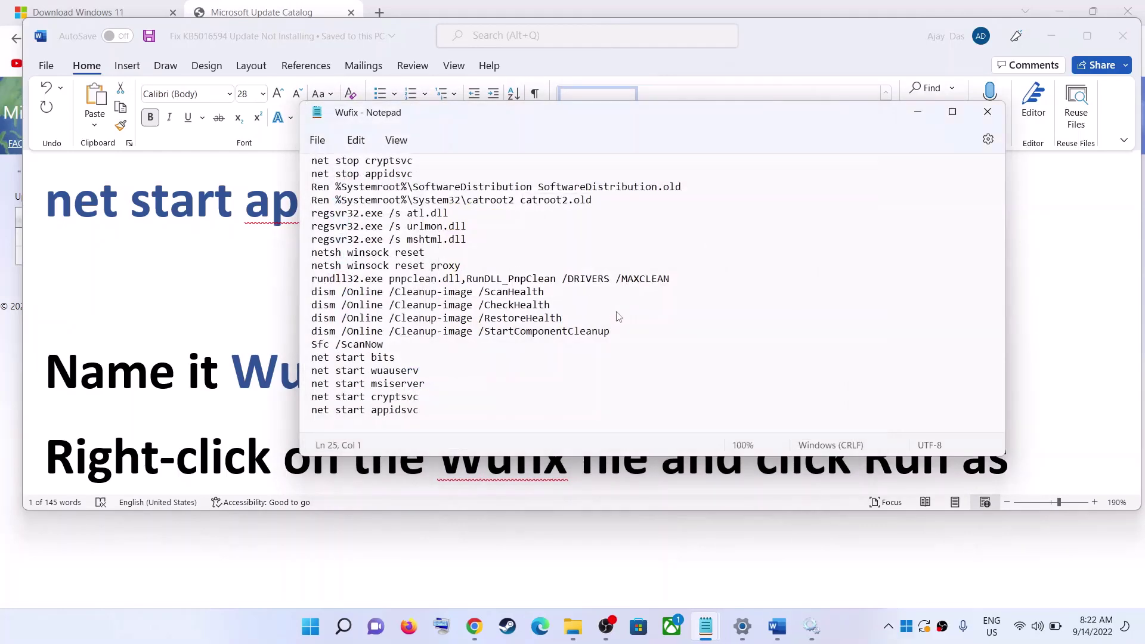
key("super+d")
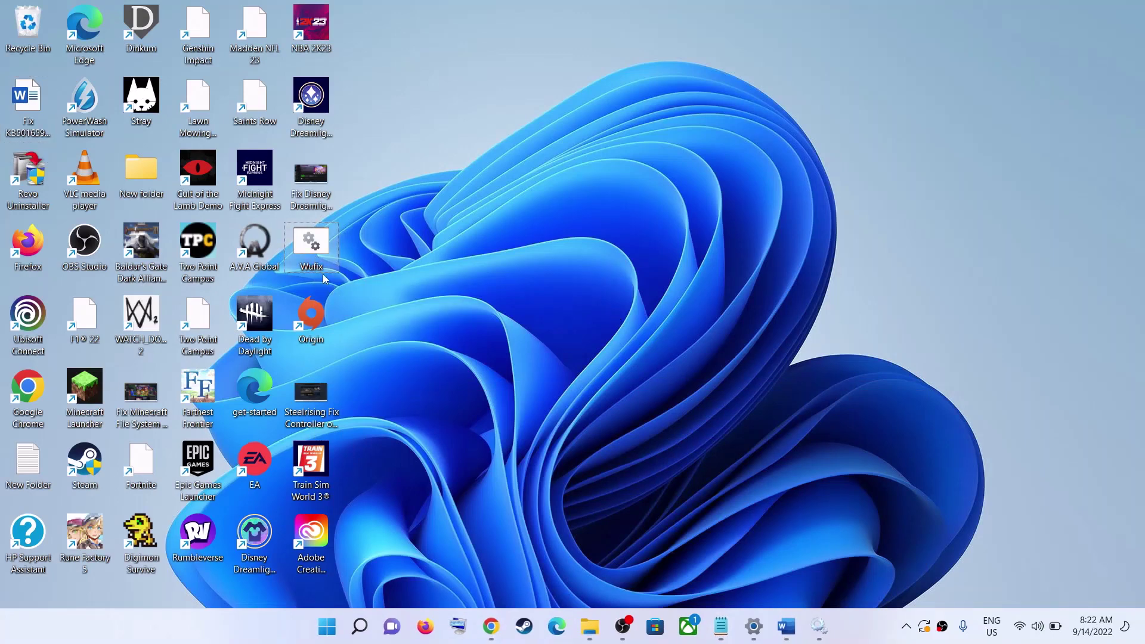
Run Wufix.bat from the desktop as administrator.
right_click(316, 255)
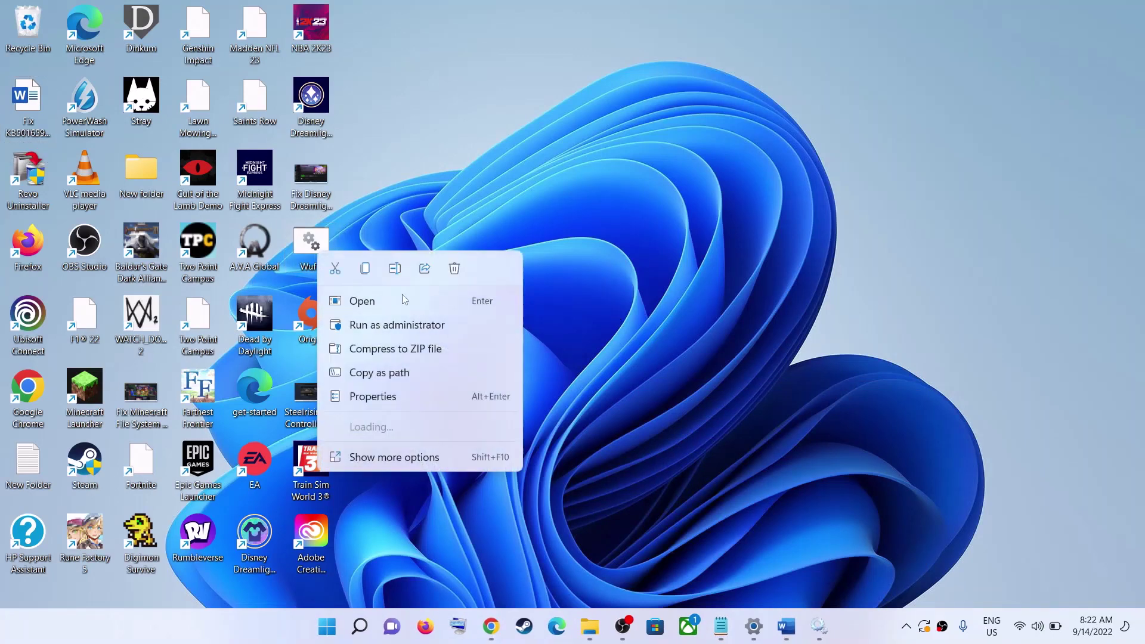
left_click(416, 205)
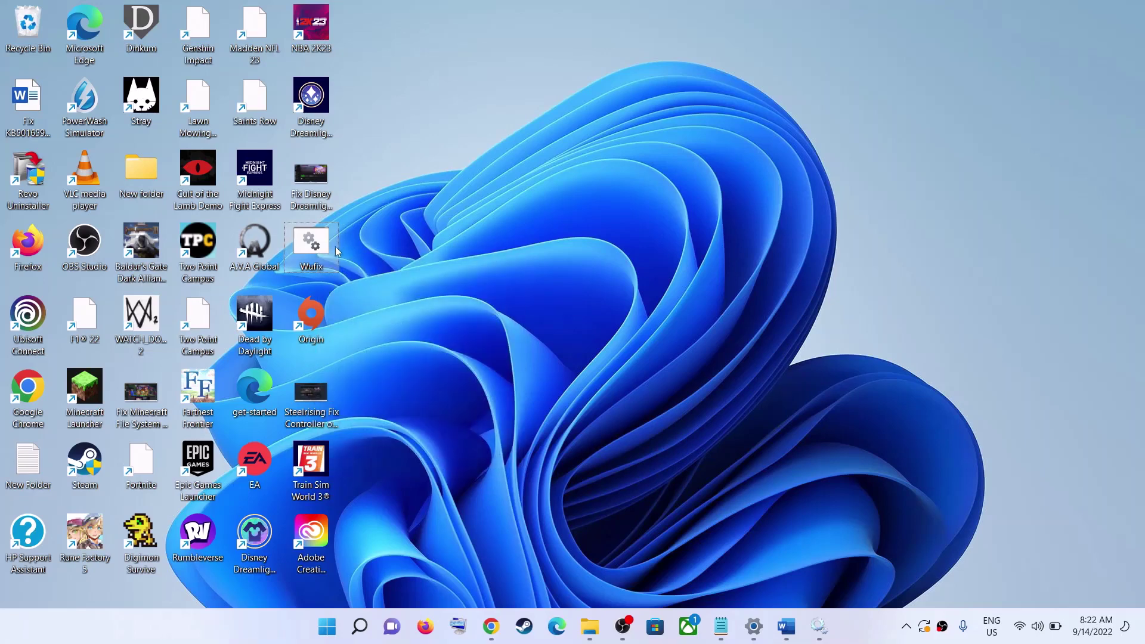
right_click(321, 253)
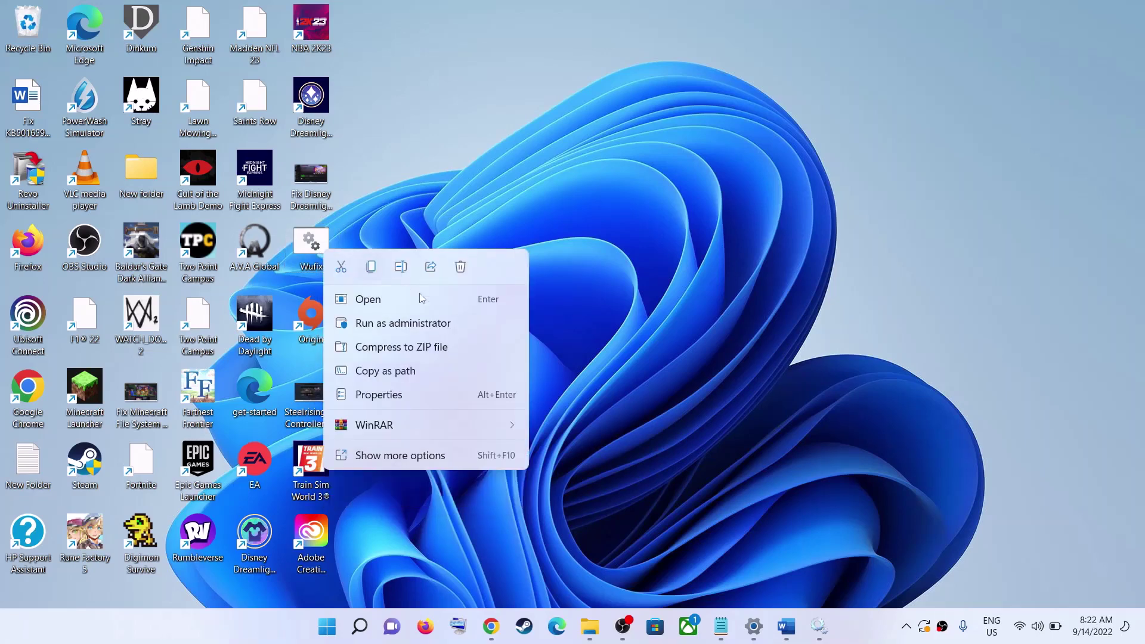
left_click(413, 325)
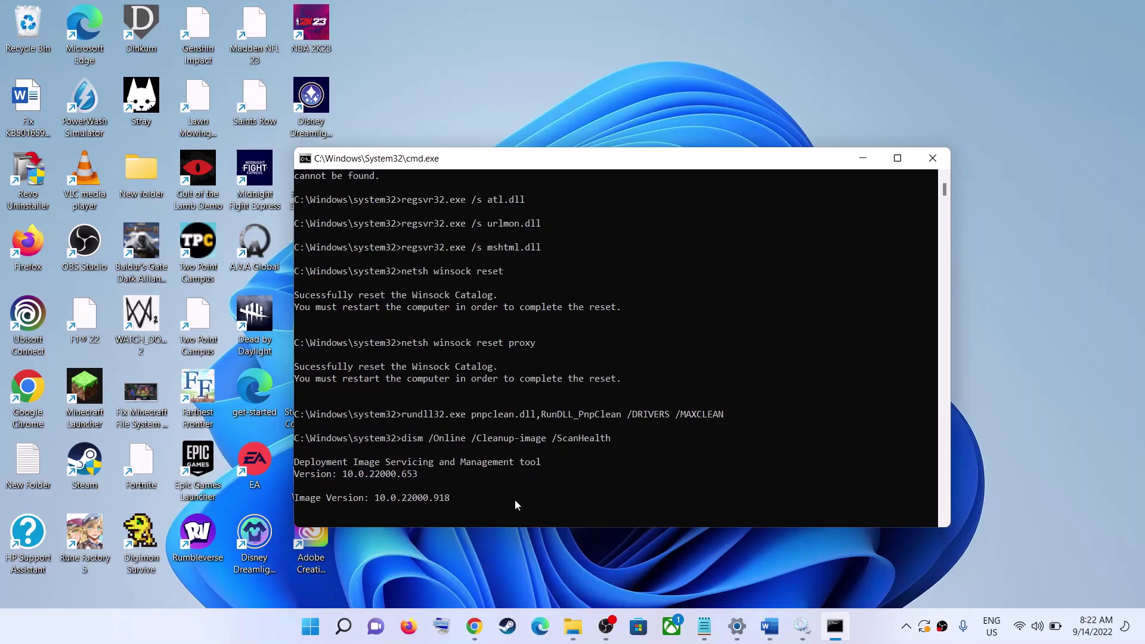
Open the Start menu and view the power options.
left_click(310, 626)
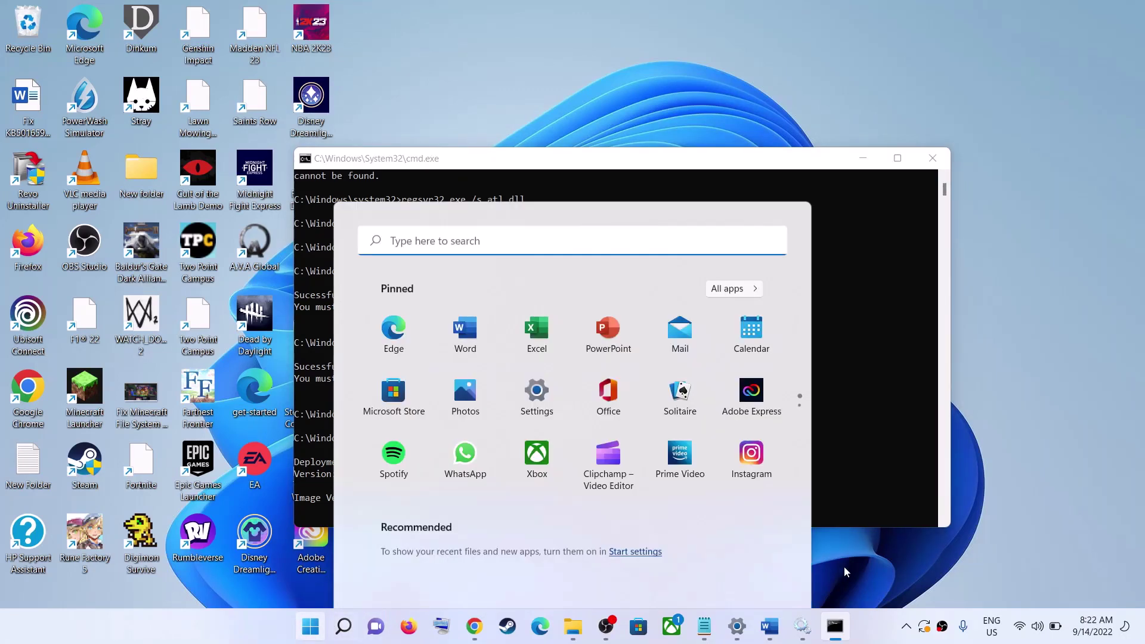
left_click(757, 574)
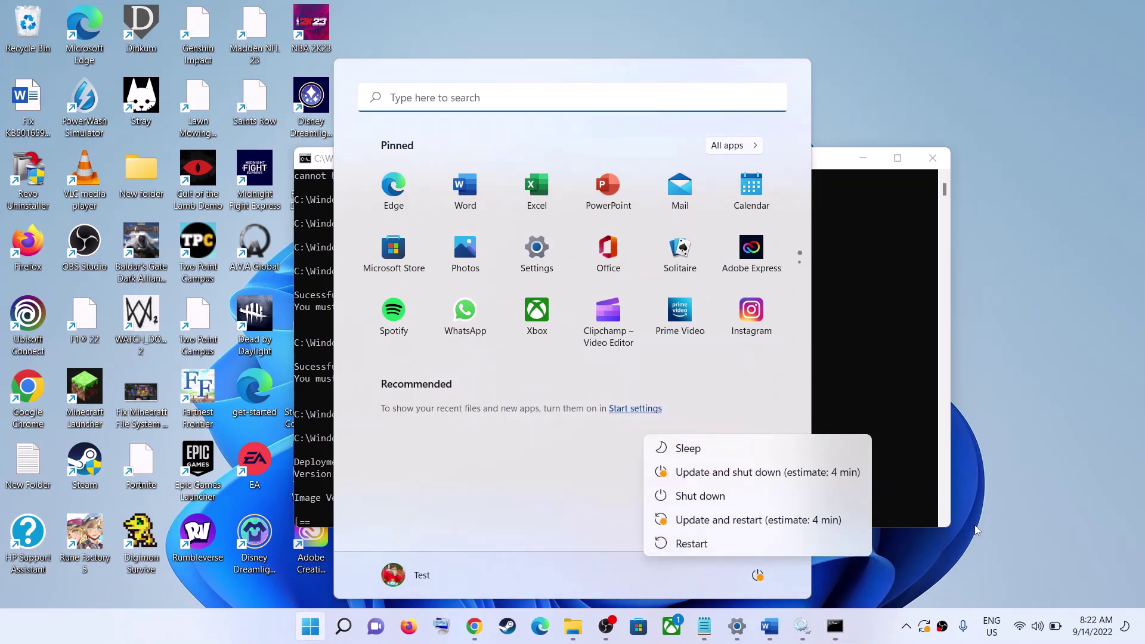
left_click(757, 574)
Highlight the Step 6 'Use Media Creation Tool' heading in the Word guide.
left_click(768, 627)
scroll(491, 375, "down", 5)
scroll(491, 376, "down", 2)
left_click_drag(222, 372, 799, 388)
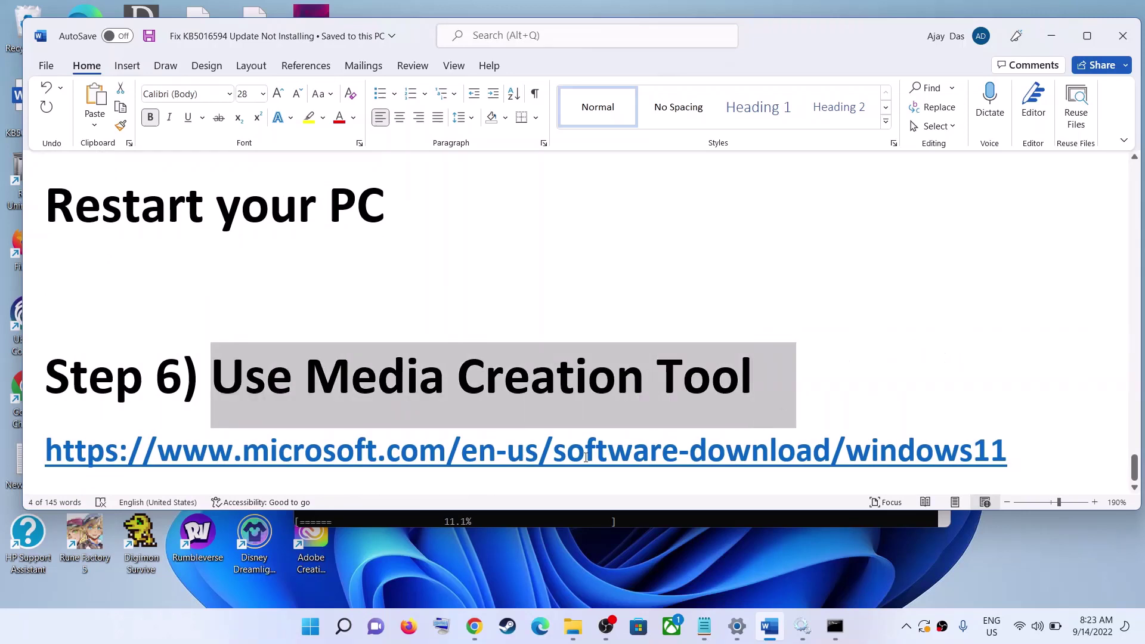
left_click(608, 357)
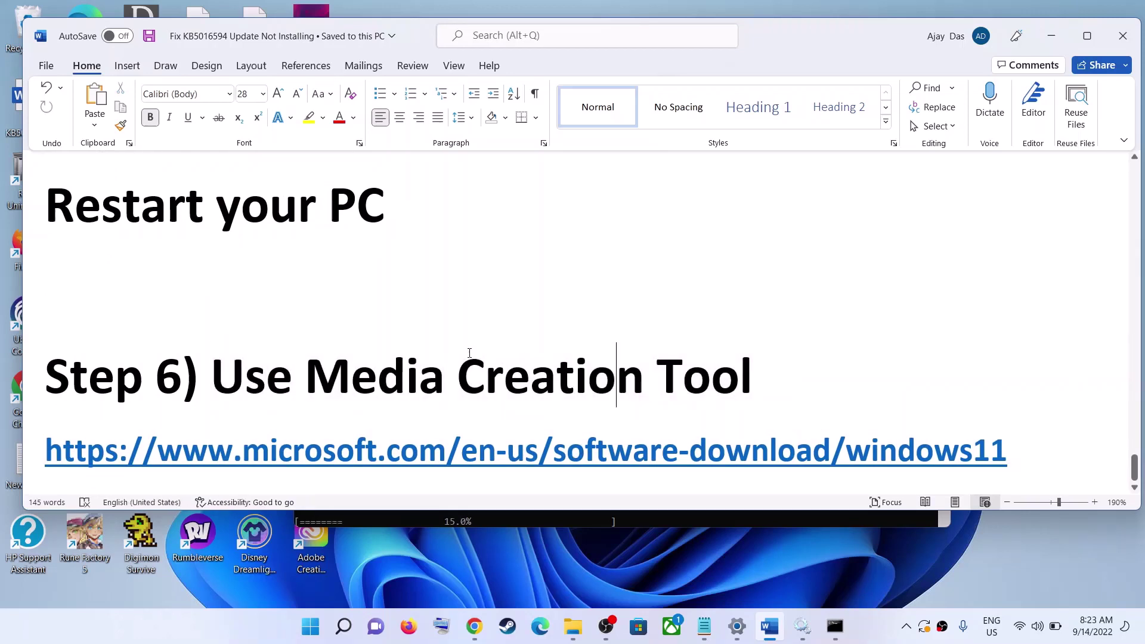
left_click_drag(268, 364, 760, 381)
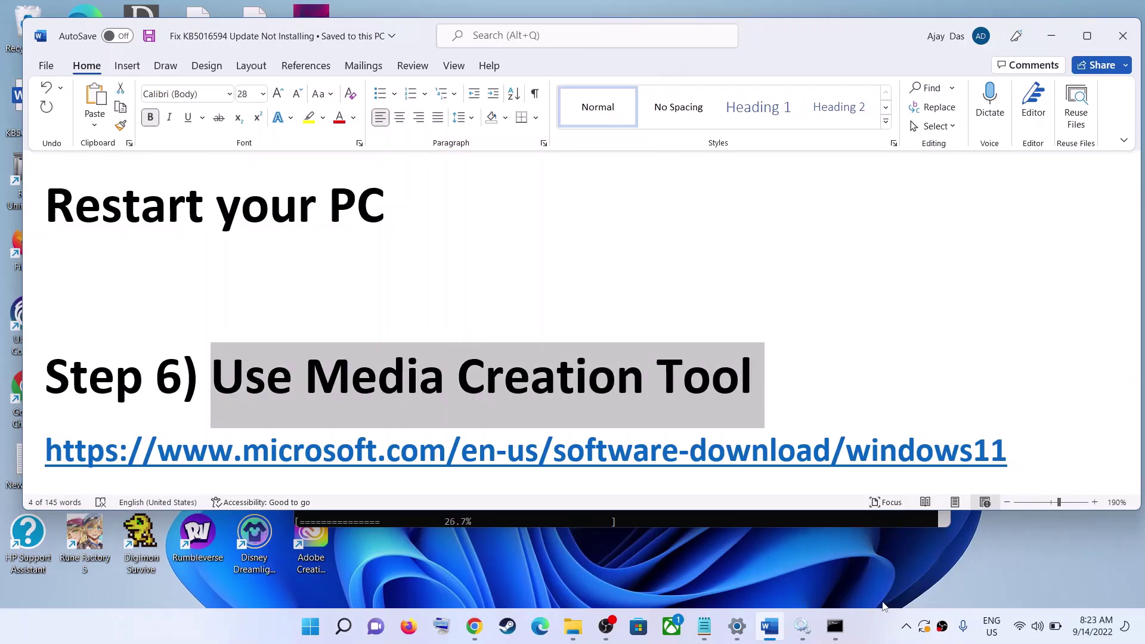
left_click(874, 639)
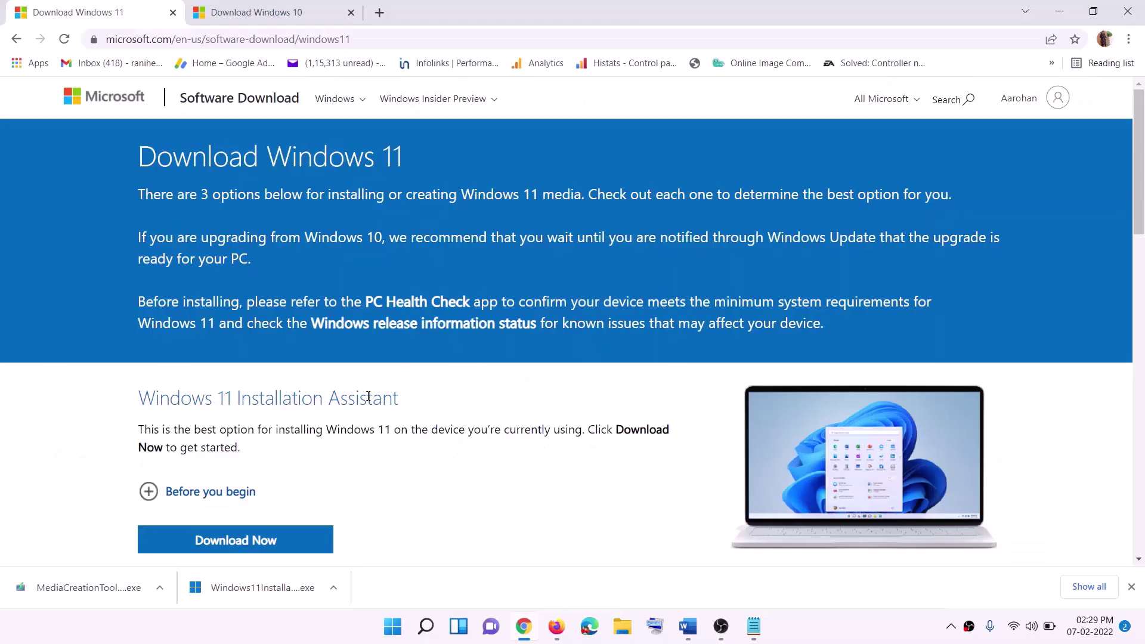
scroll(234, 360, "down", 5)
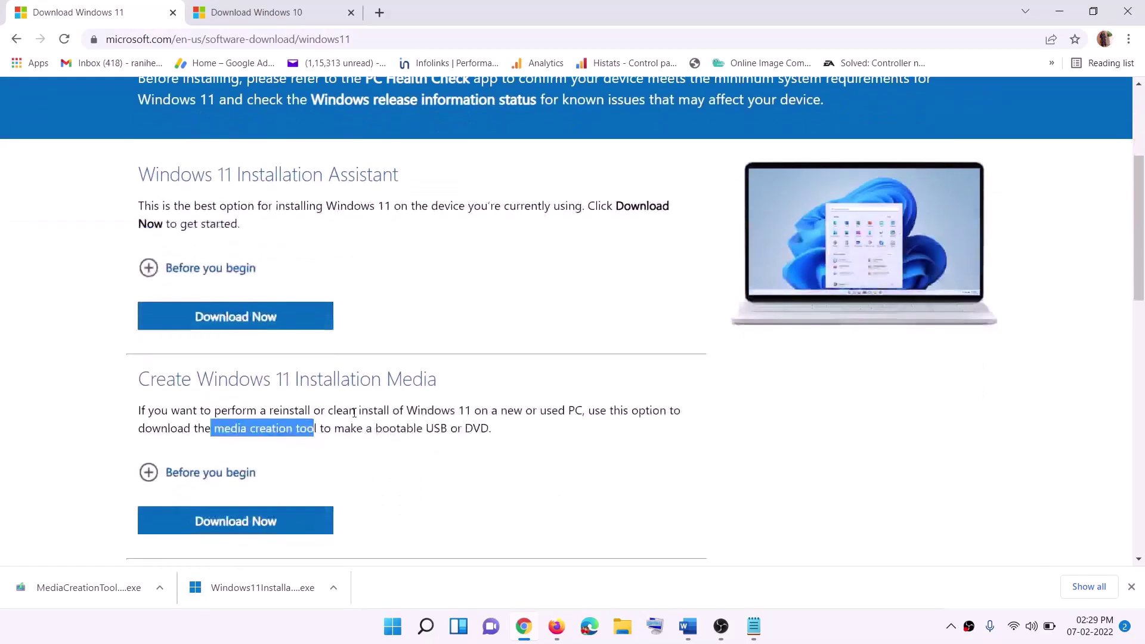
Download the Media Creation Tool and launch it with administrator approval.
left_click(234, 360)
left_click_drag(234, 360, 331, 357)
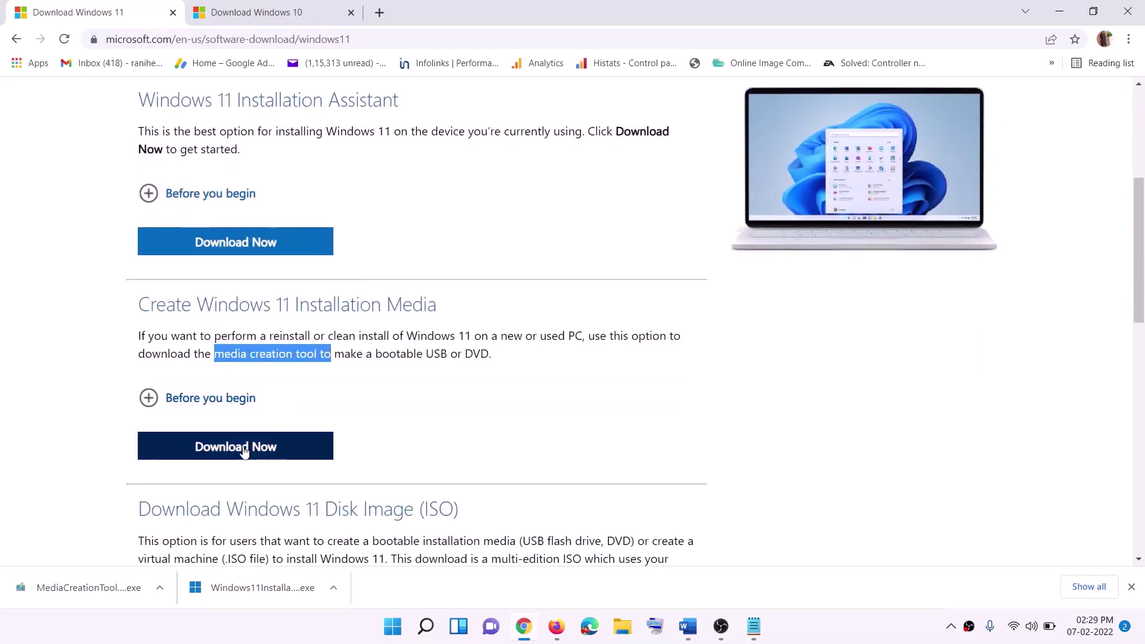
left_click(227, 455)
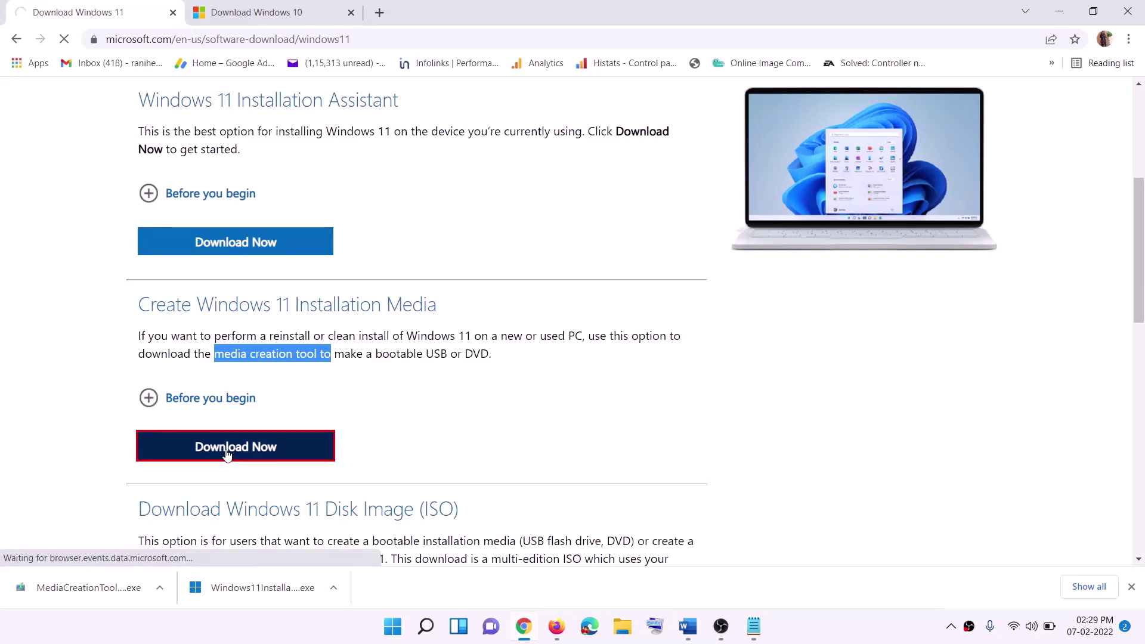
left_click(82, 592)
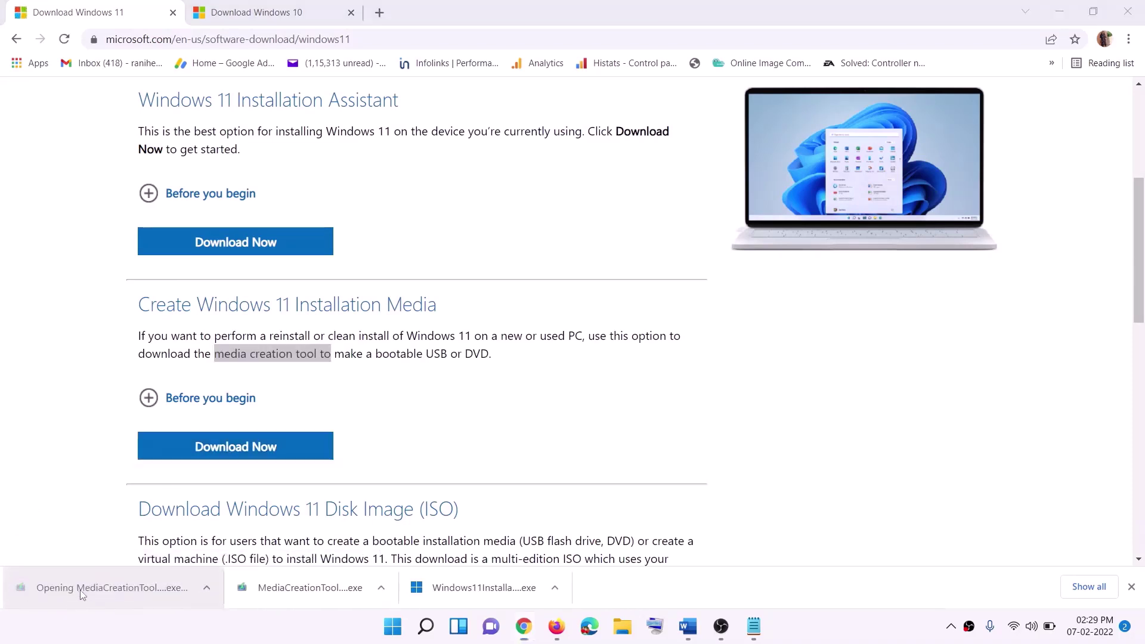
left_click(587, 376)
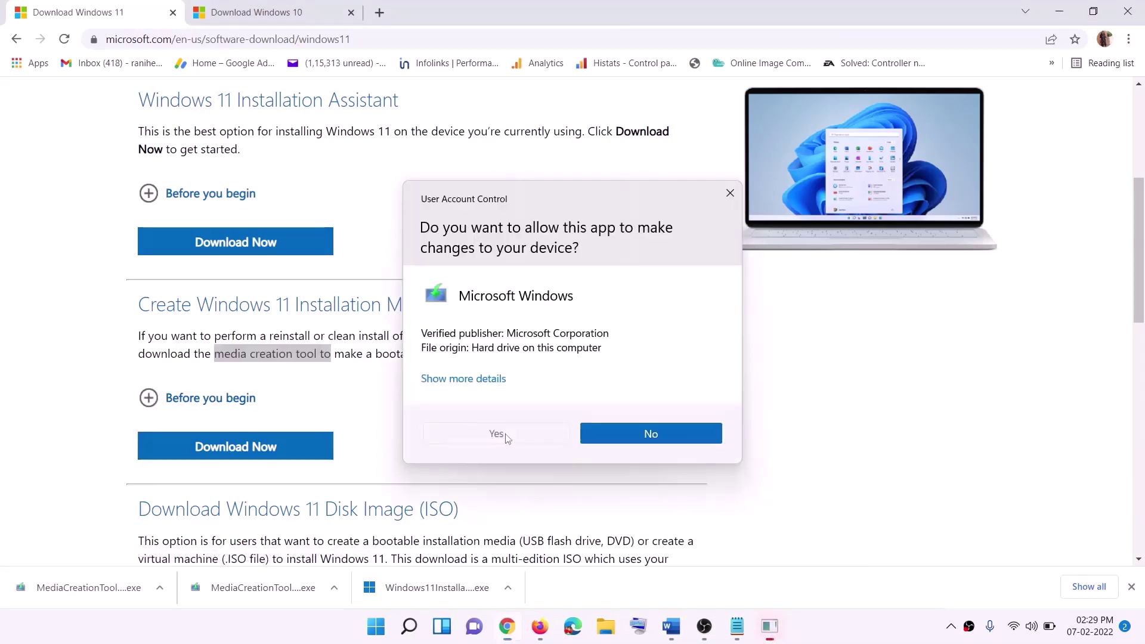
left_click(497, 434)
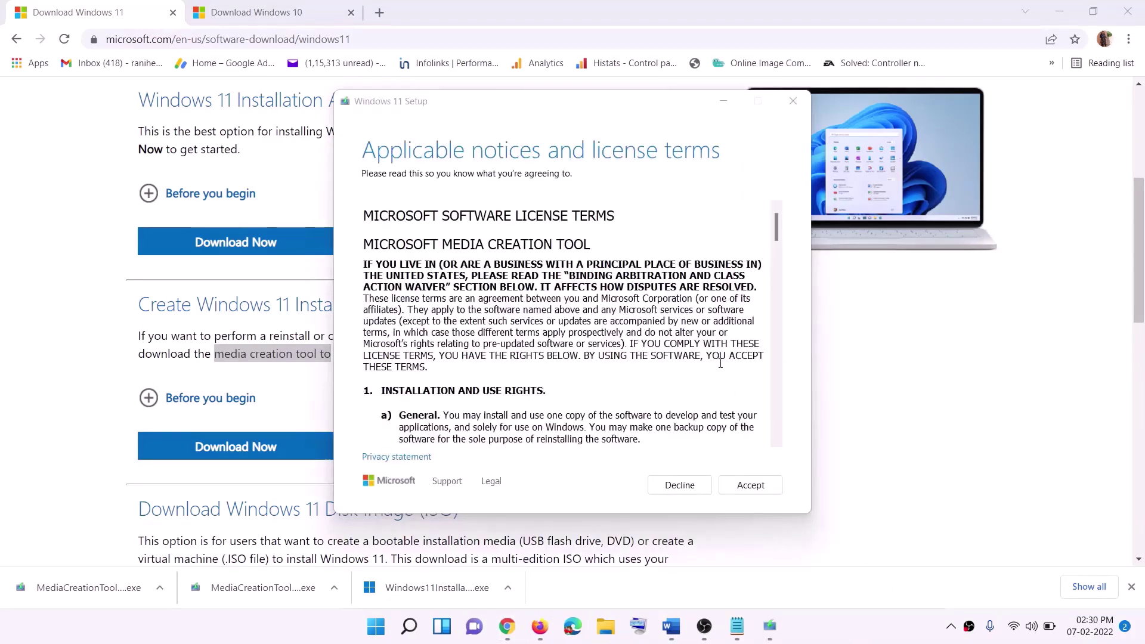
Accept the license and create a Windows 11 ISO file named Windows on the Desktop.
left_click(745, 485)
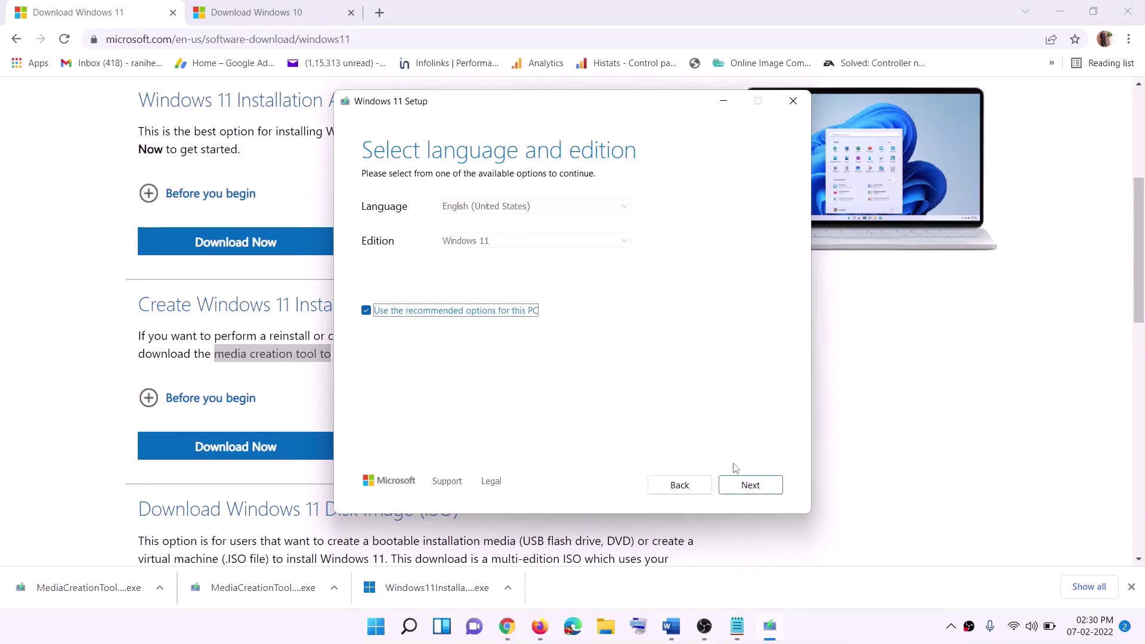
left_click(742, 486)
left_click(398, 259)
left_click(756, 482)
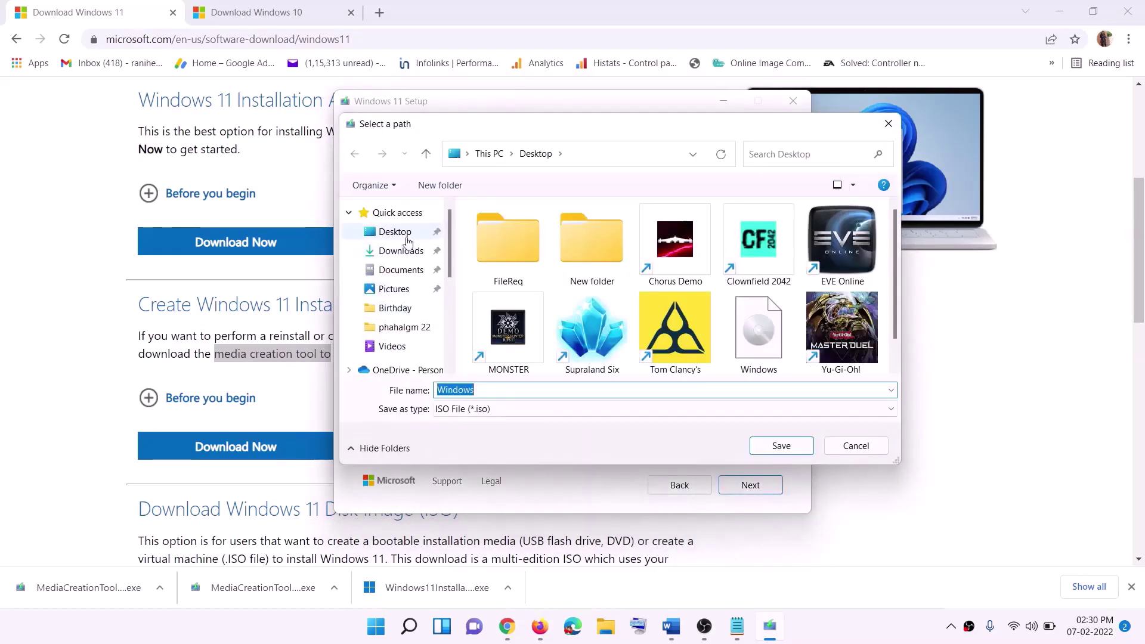
left_click(392, 235)
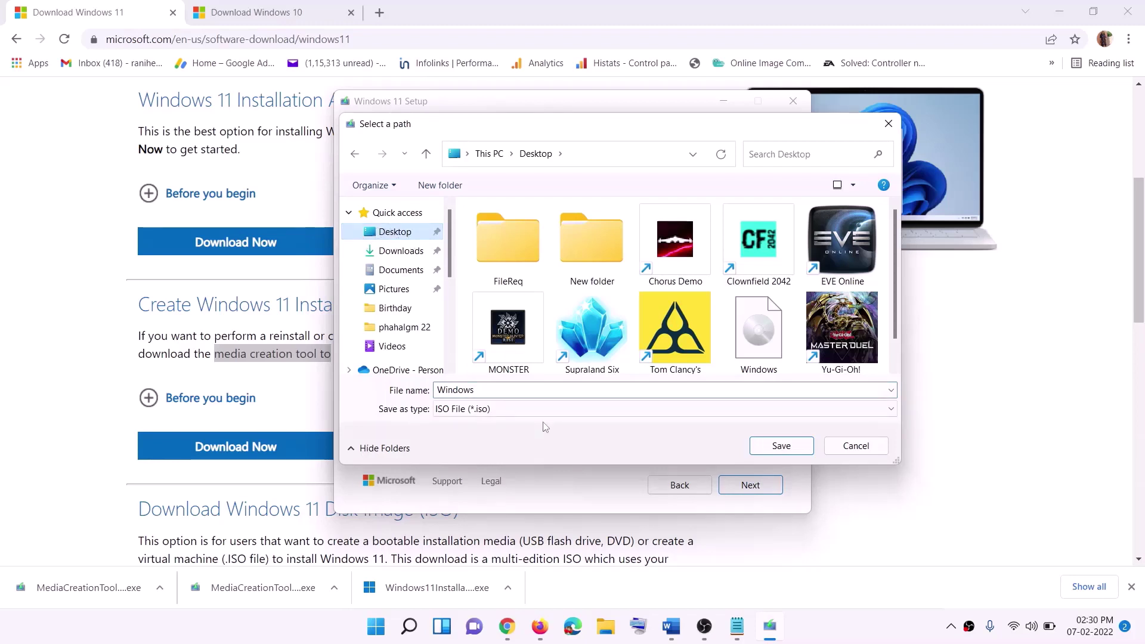
left_click(781, 446)
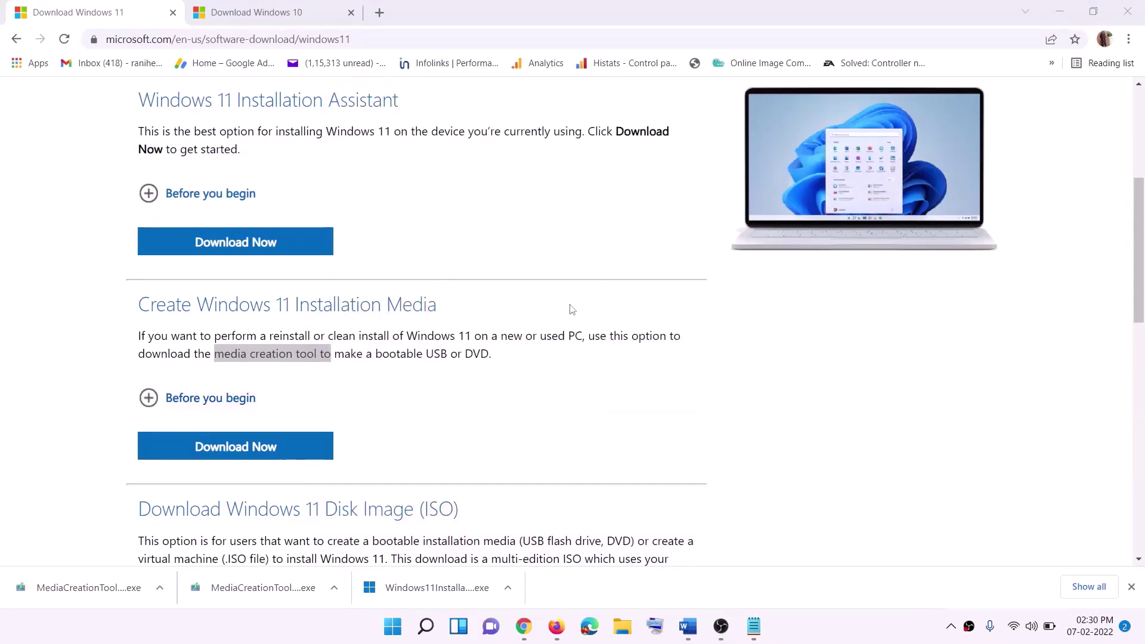
key("super+d")
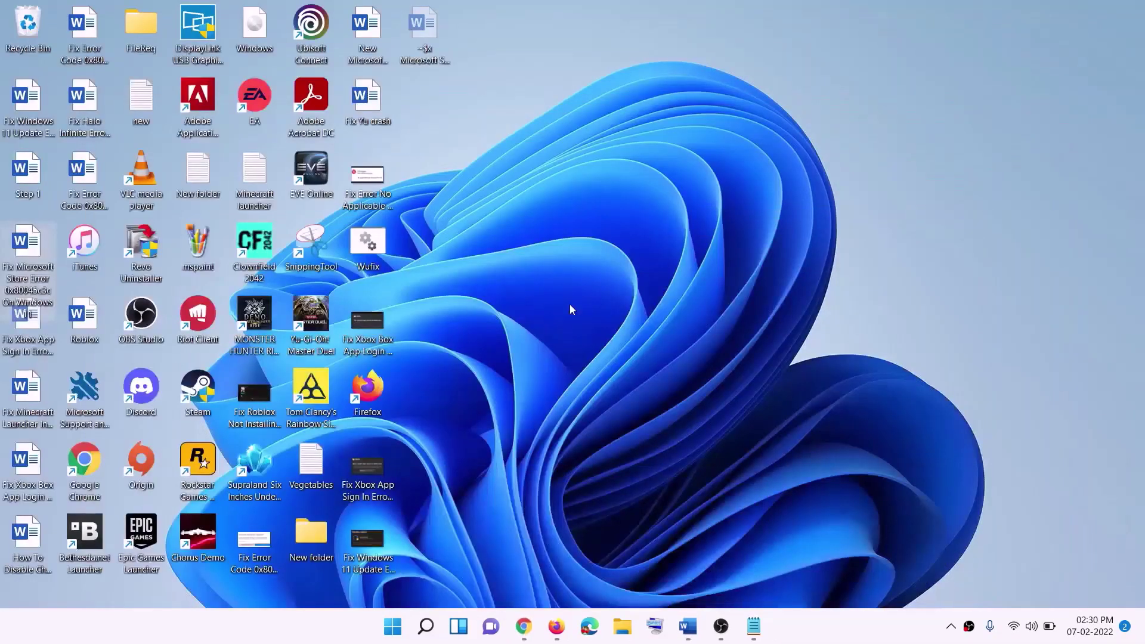
Mount the Windows ISO as drive F: and launch its setup with administrator approval.
left_click_drag(257, 27, 441, 334)
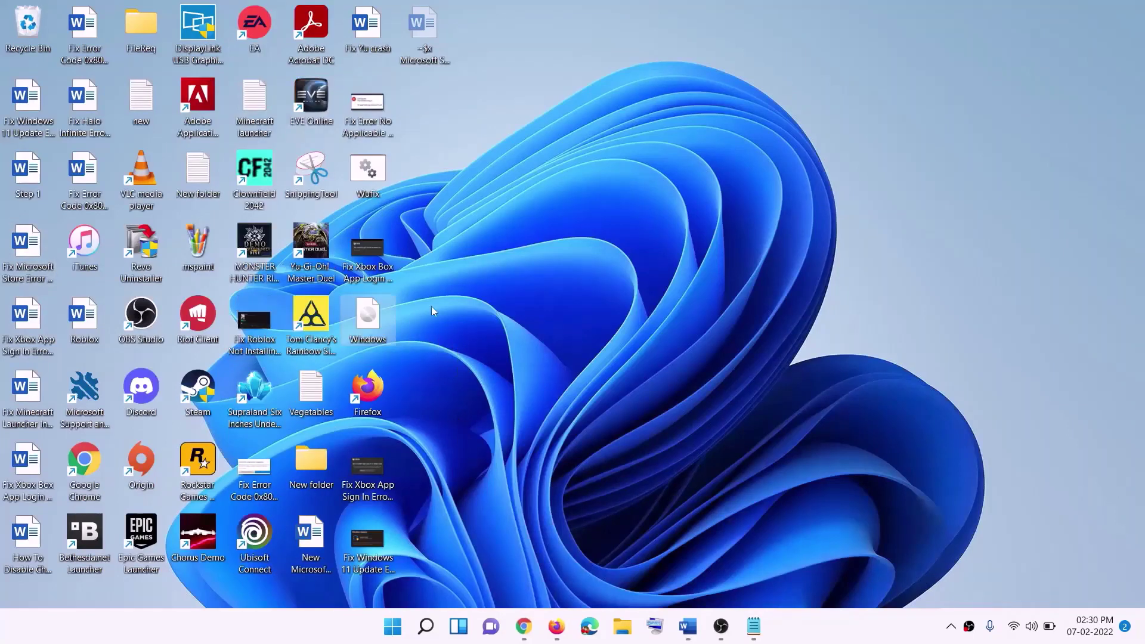
double_click(369, 319)
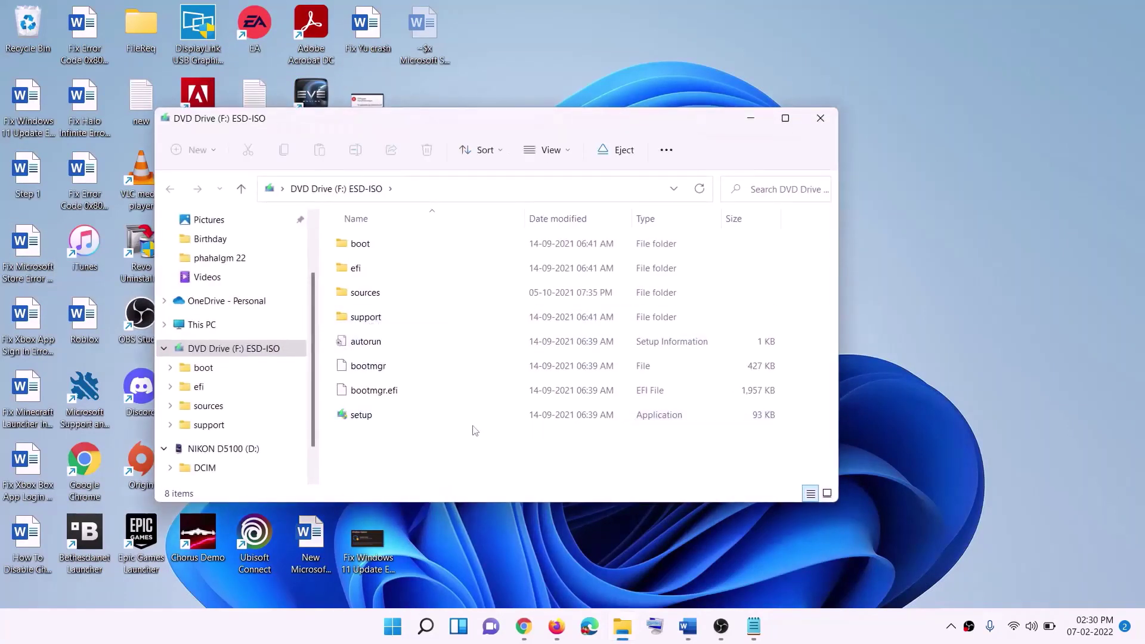
left_click(364, 419)
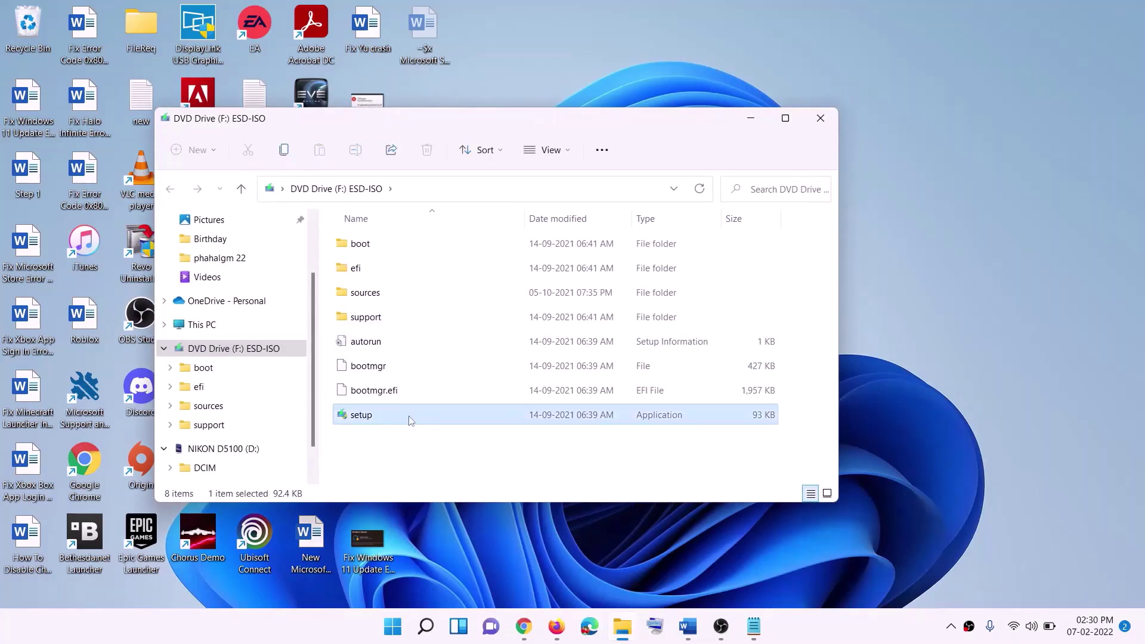
double_click(391, 413)
left_click(469, 468)
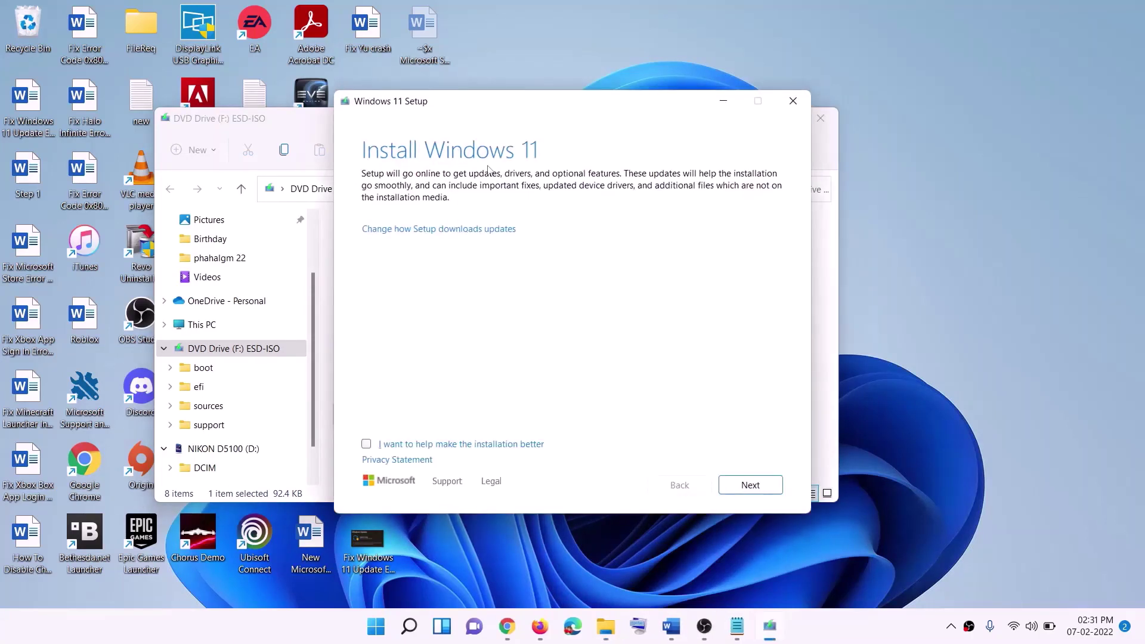
Continue past the Install Windows 11 page so Setup starts checking for updates.
left_click(753, 486)
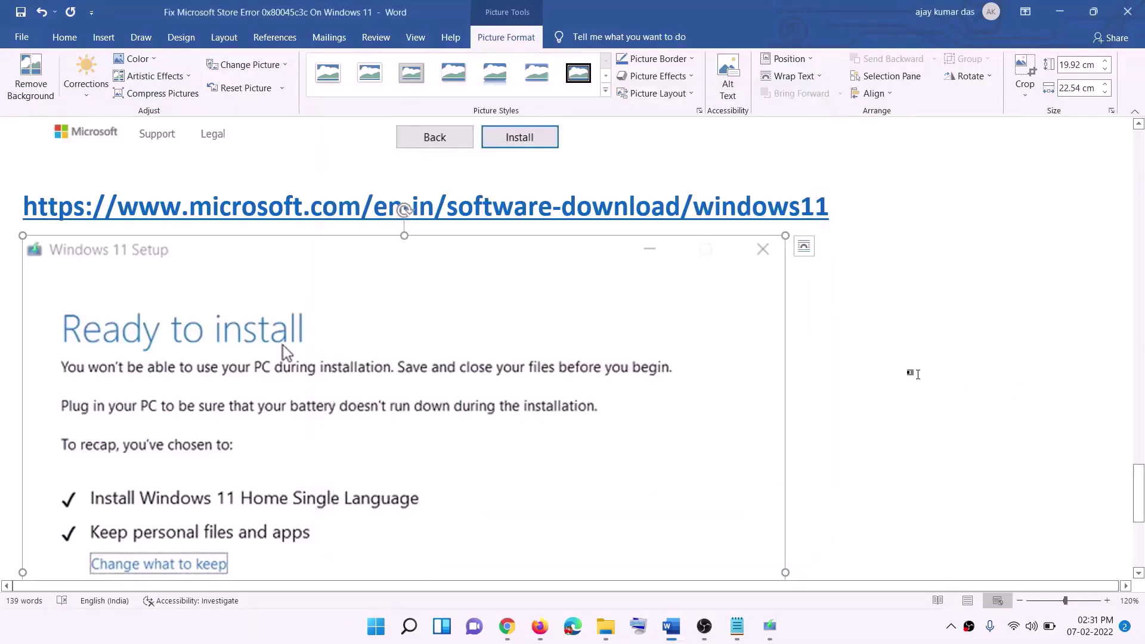
scroll(264, 279, "down", 3)
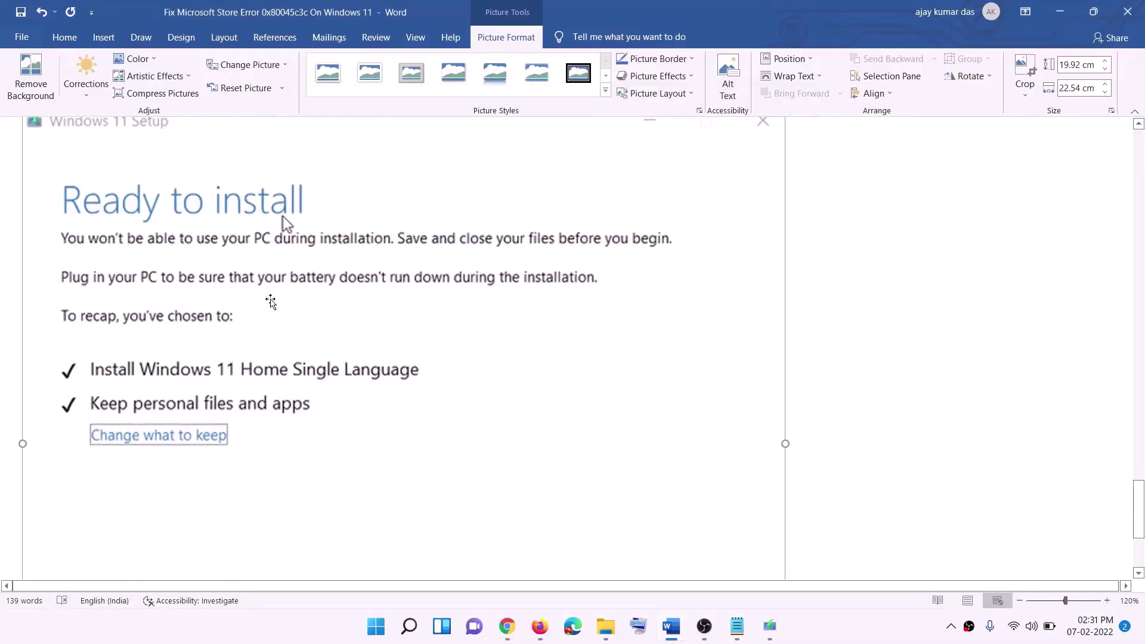
scroll(103, 238, "down", 1)
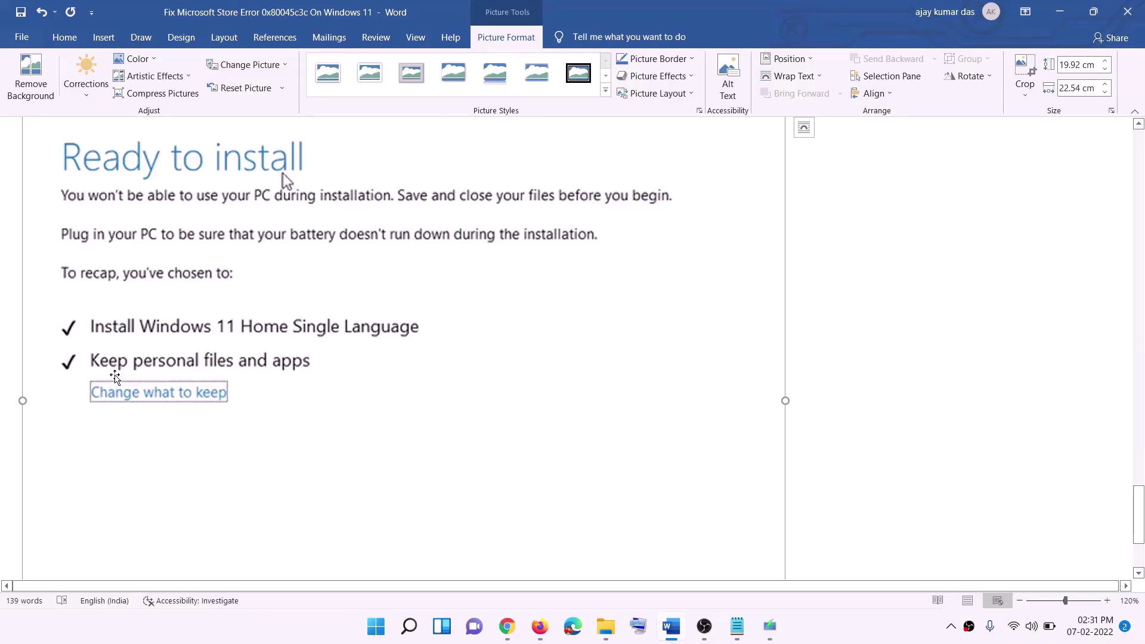
scroll(420, 371, "down", 3)
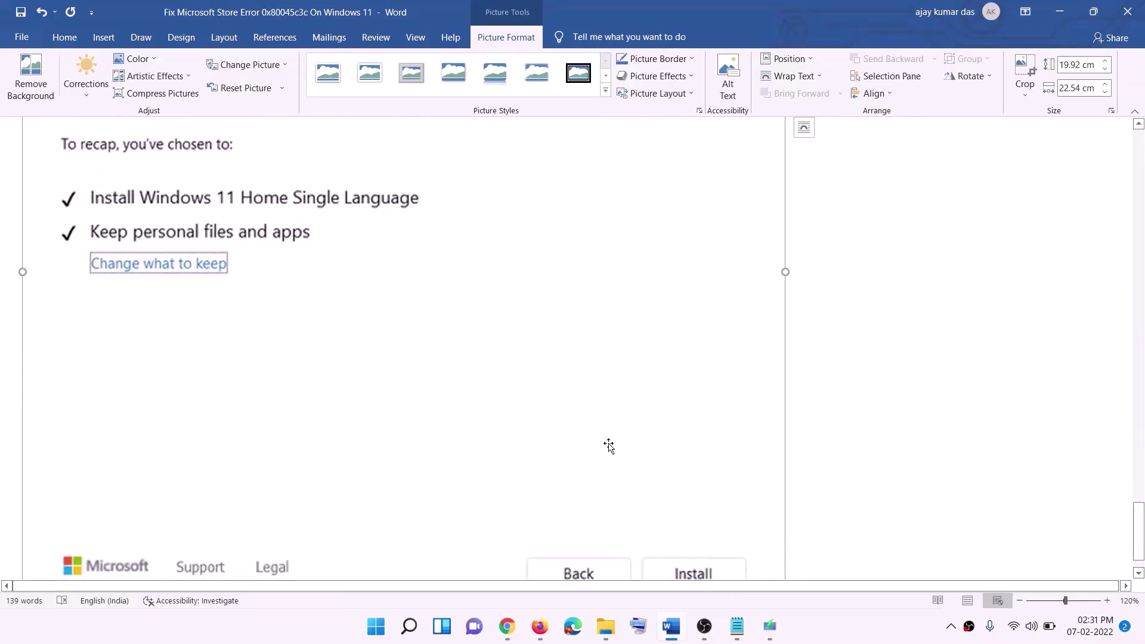
scroll(608, 446, "up", 4)
scroll(609, 446, "up", 2)
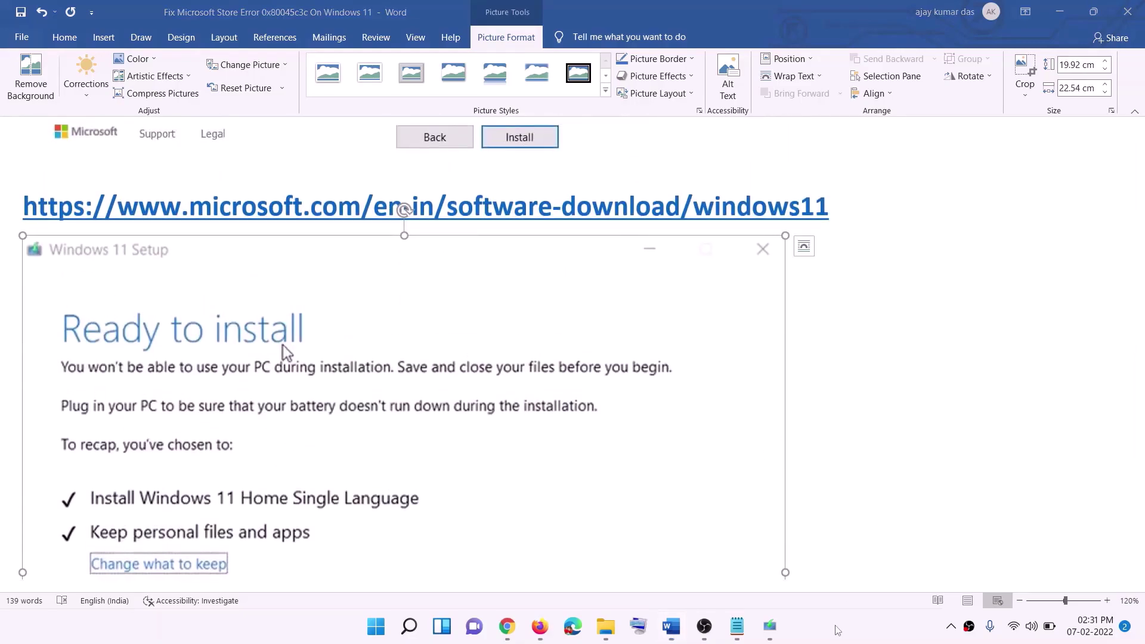